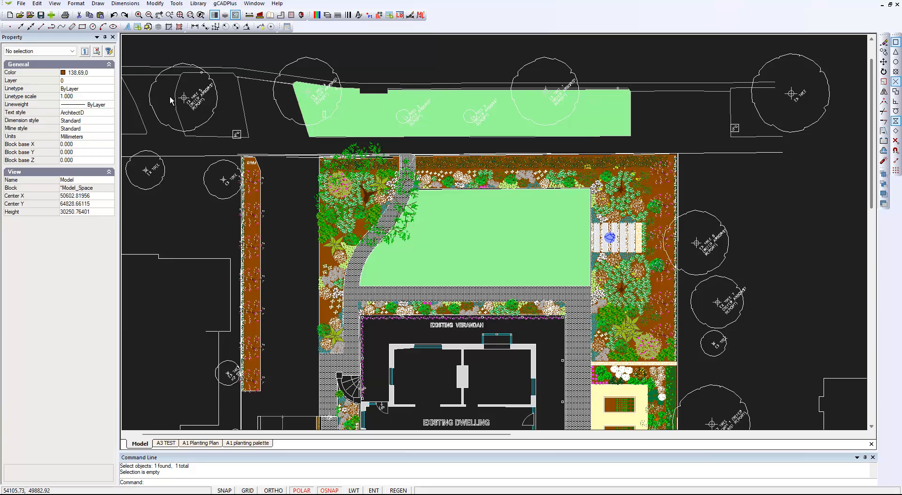
Check the file size of the garden planting drawing.
left_click(21, 3)
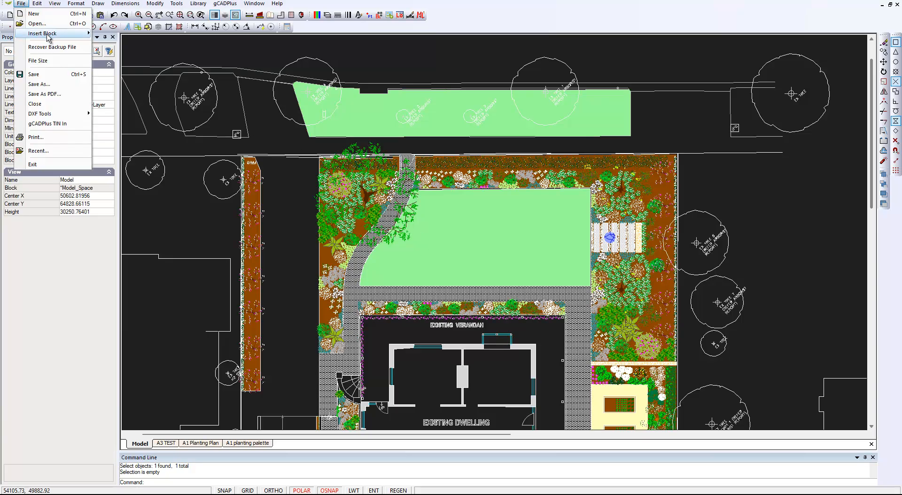
left_click(38, 60)
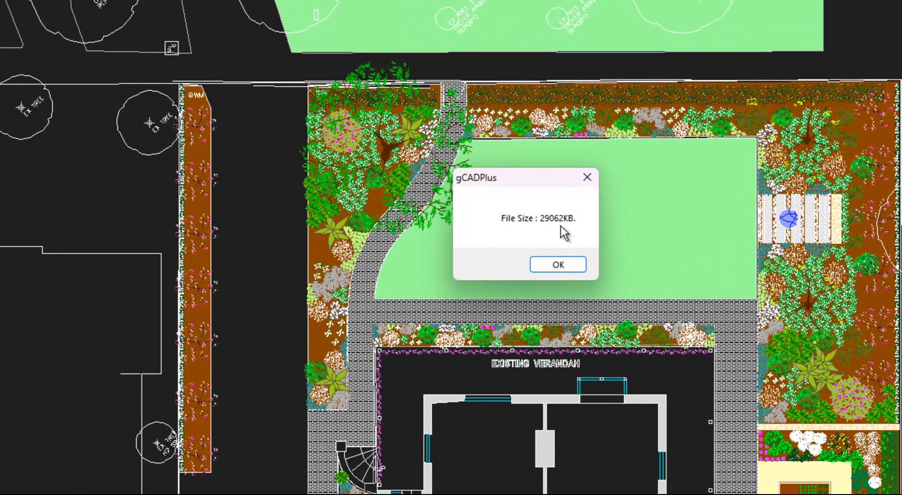
left_click(589, 181)
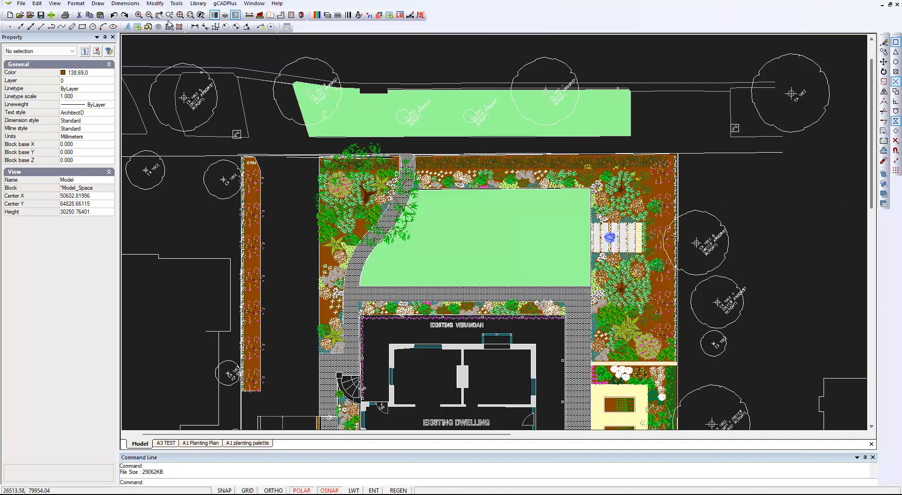
Check the drawing's AutoCAD file compatibility.
left_click(176, 3)
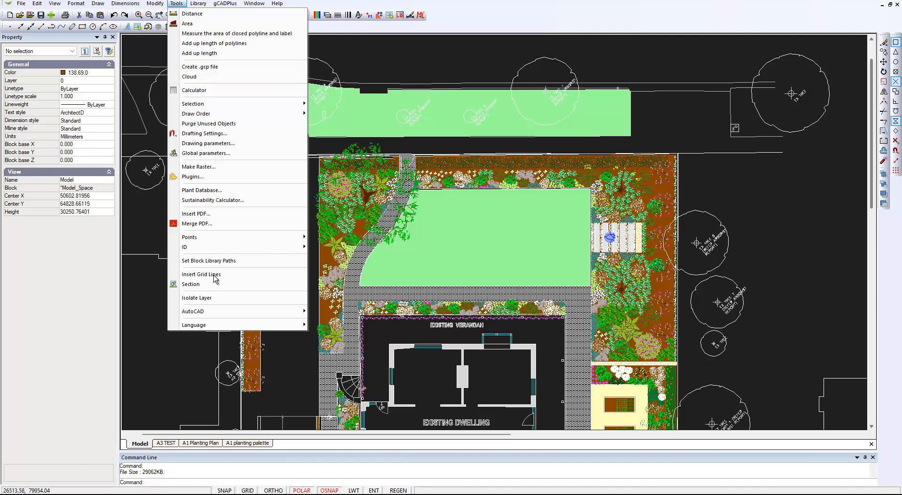
mouse_move(272, 312)
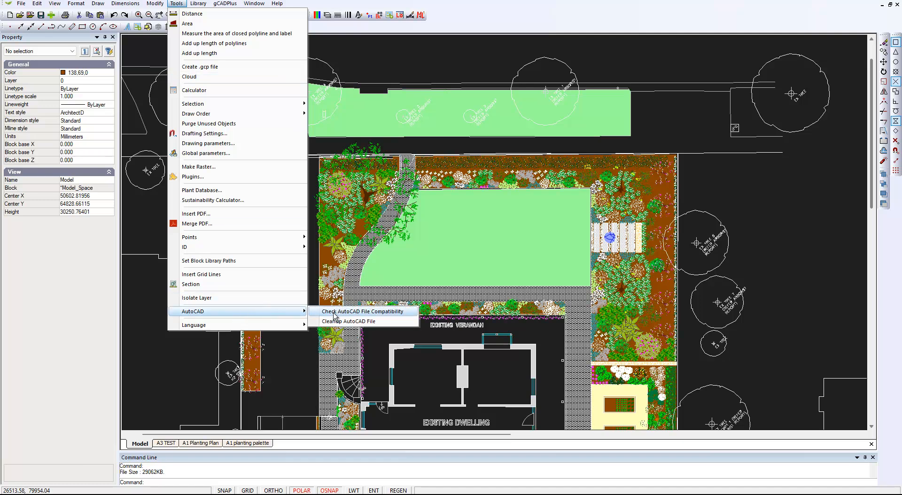
left_click(362, 311)
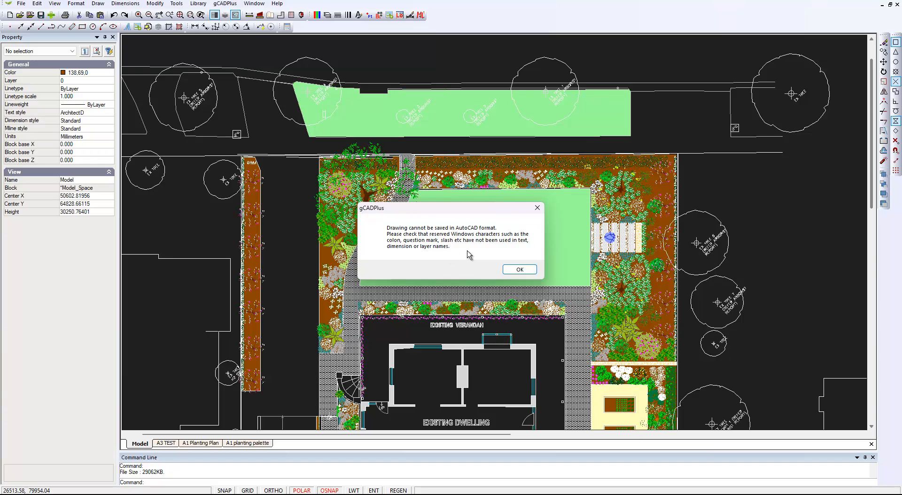
left_click(537, 207)
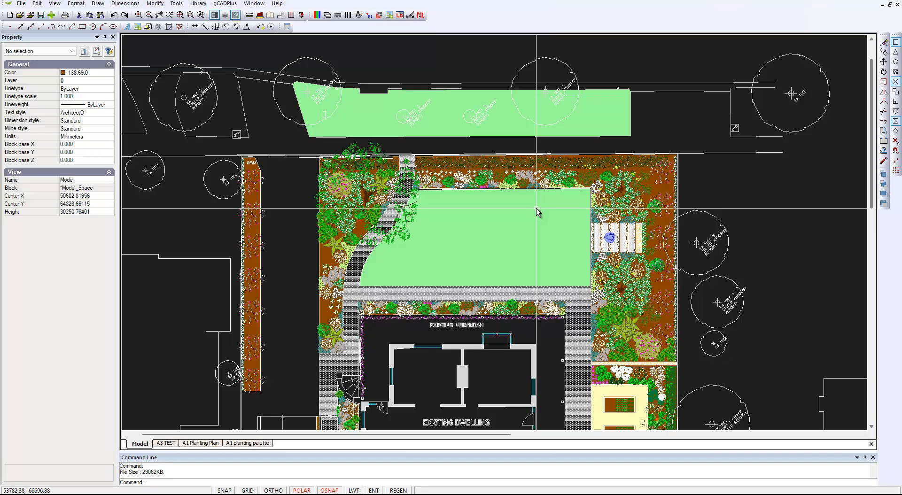
Examine the properties of several plant symbols in the garden beds, clearing the selection after each.
left_click(664, 200)
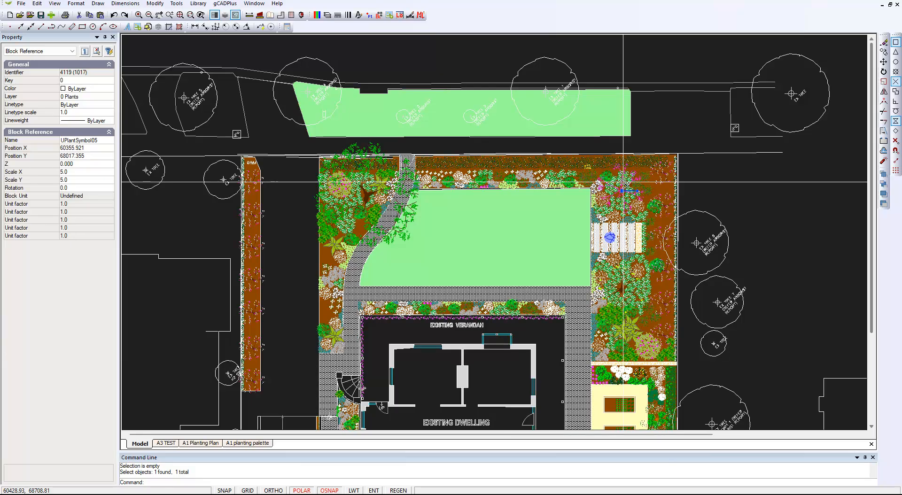
key("Escape")
scroll(622, 182, "down", 4)
right_click(568, 201)
left_click(603, 256)
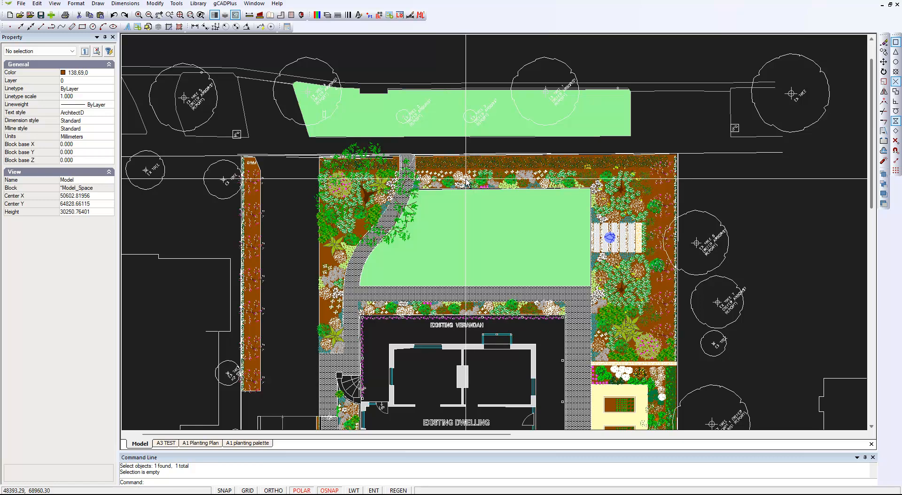
left_click(465, 180)
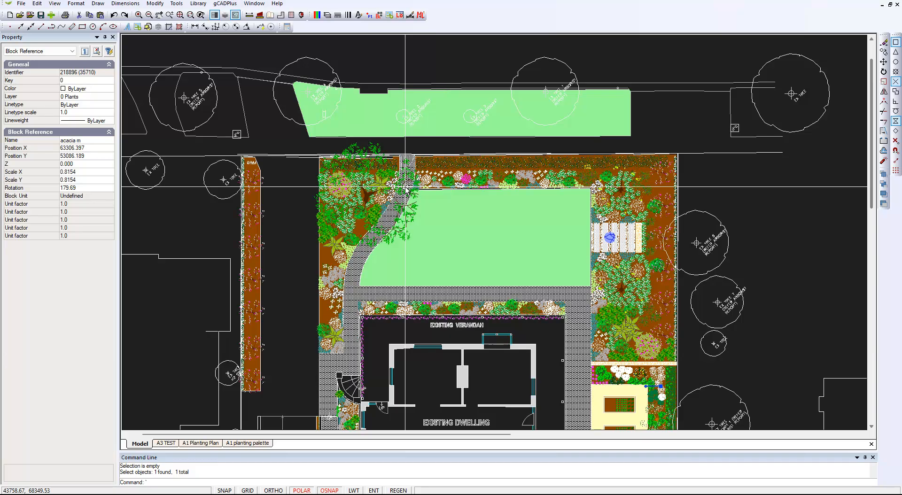
left_click(702, 188)
key("Escape")
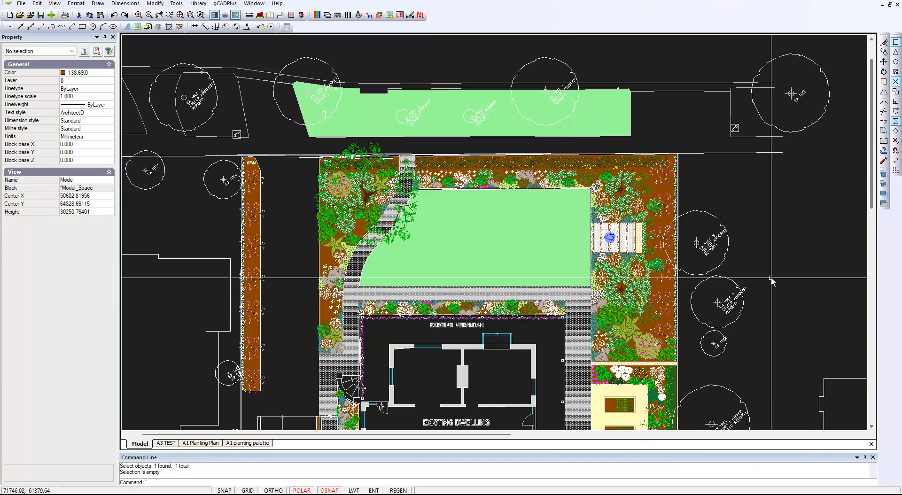
Try to copy the small square symbol S128, east of the green verge along the road, to the clipboard.
left_click(735, 131)
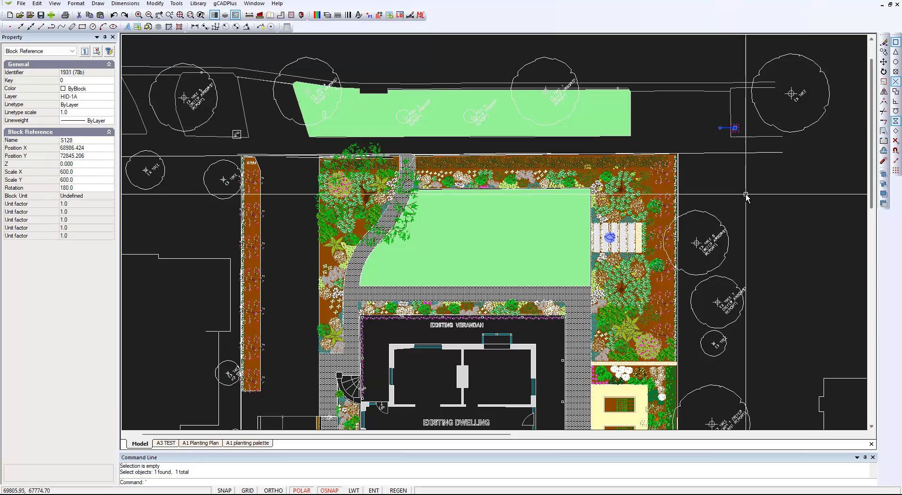
scroll(733, 133, "up", 3)
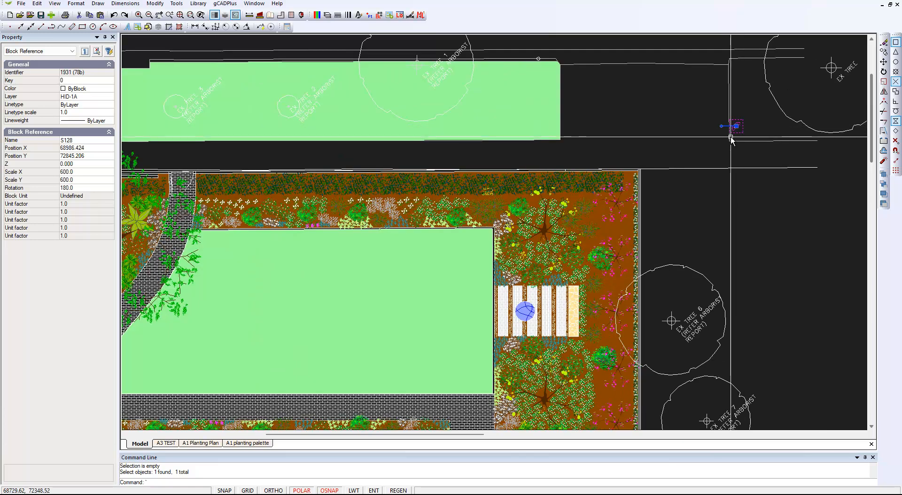
right_click(732, 141)
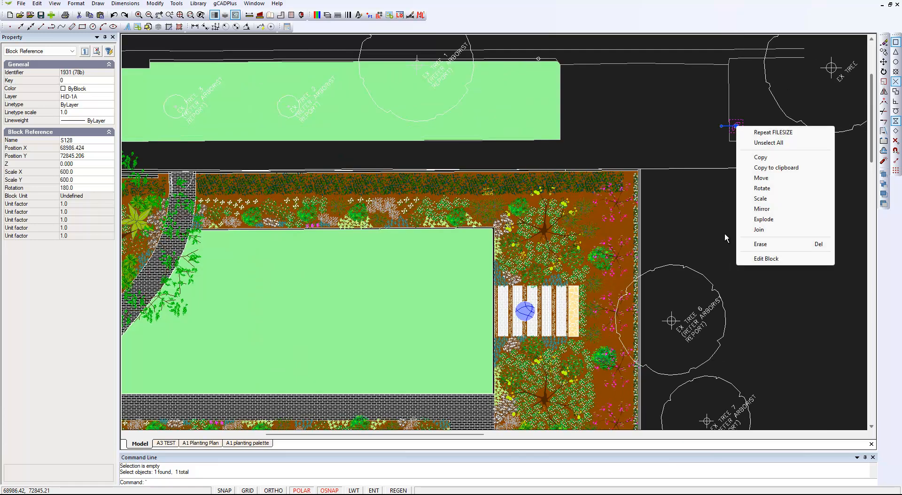
left_click(778, 168)
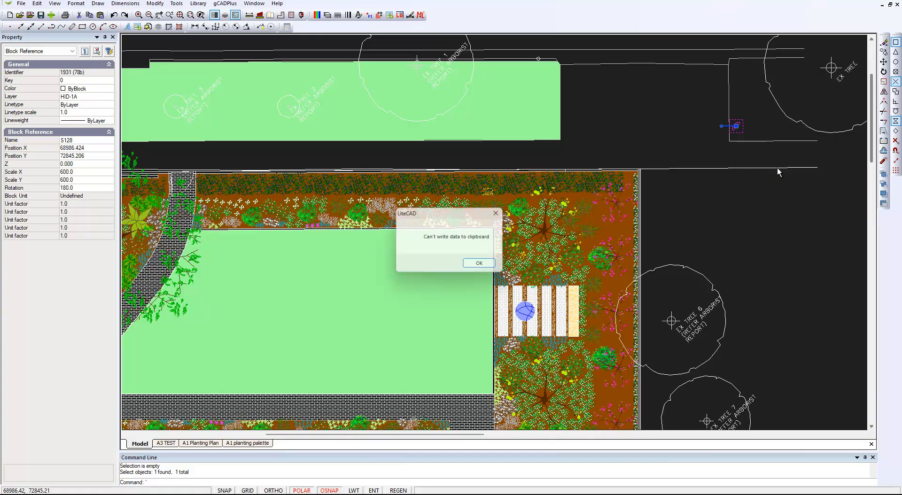
left_click(500, 214)
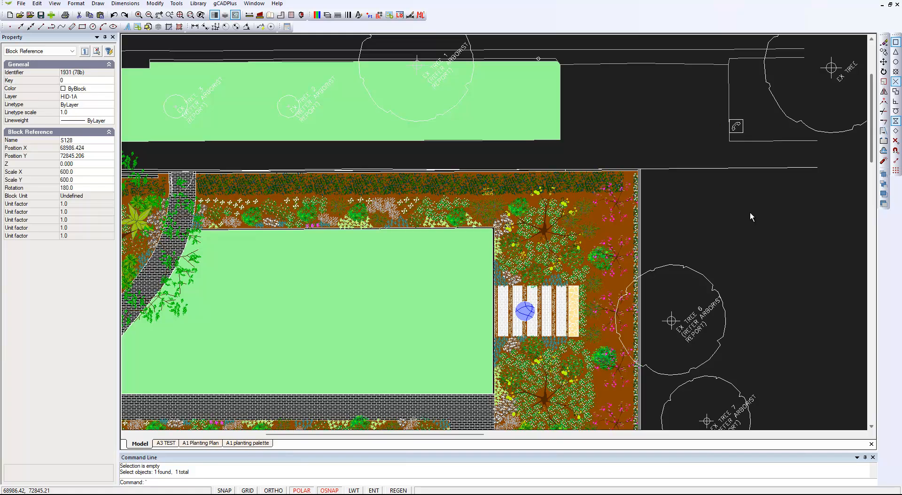
Create a new drawing from the FrontGarden.lcd template.
scroll(741, 216, "down", 2)
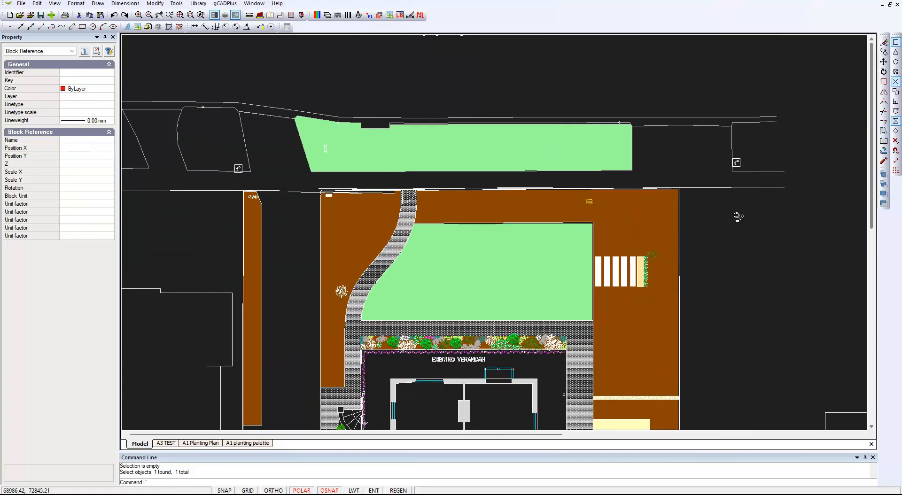
scroll(738, 216, "down", 1)
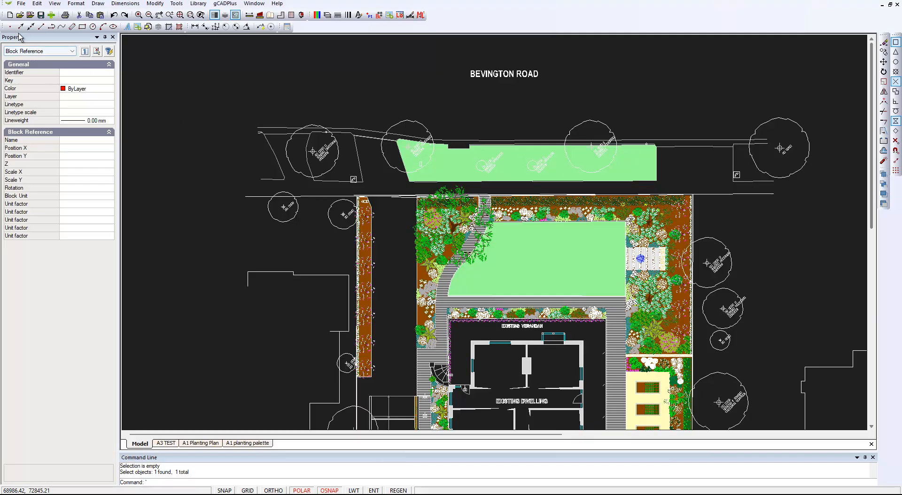
left_click(9, 15)
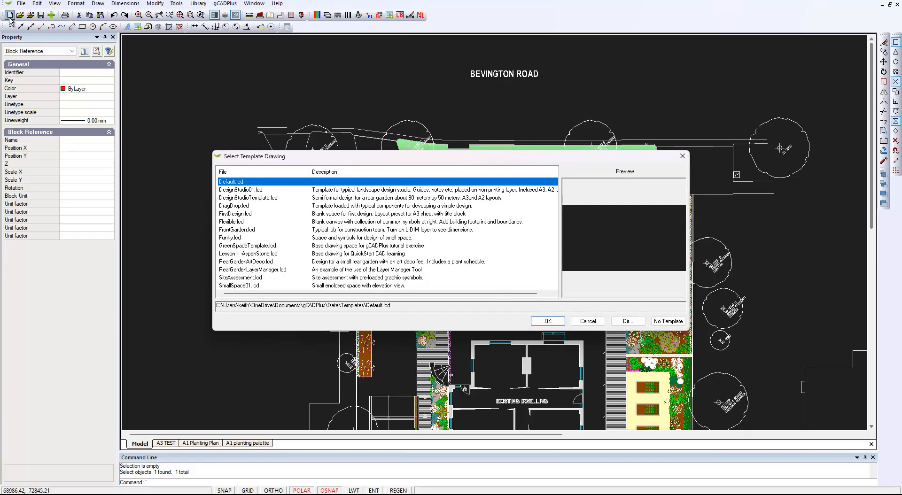
left_click(250, 230)
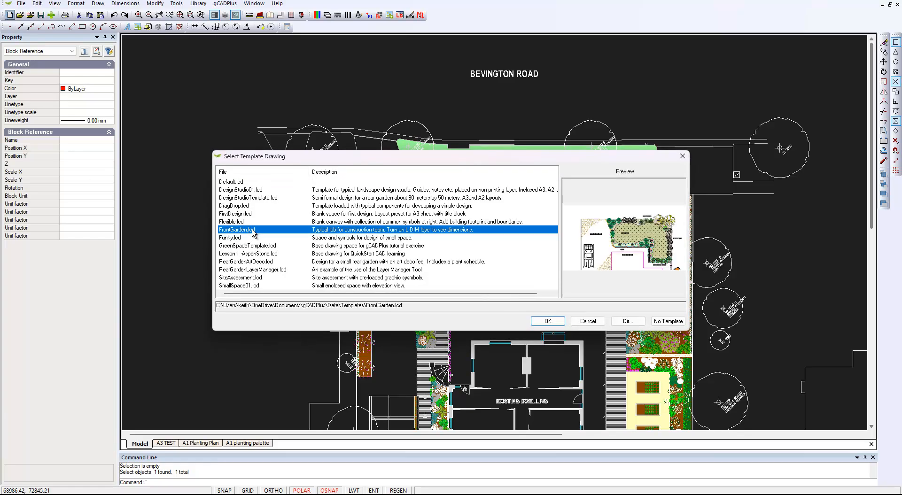
left_click(548, 321)
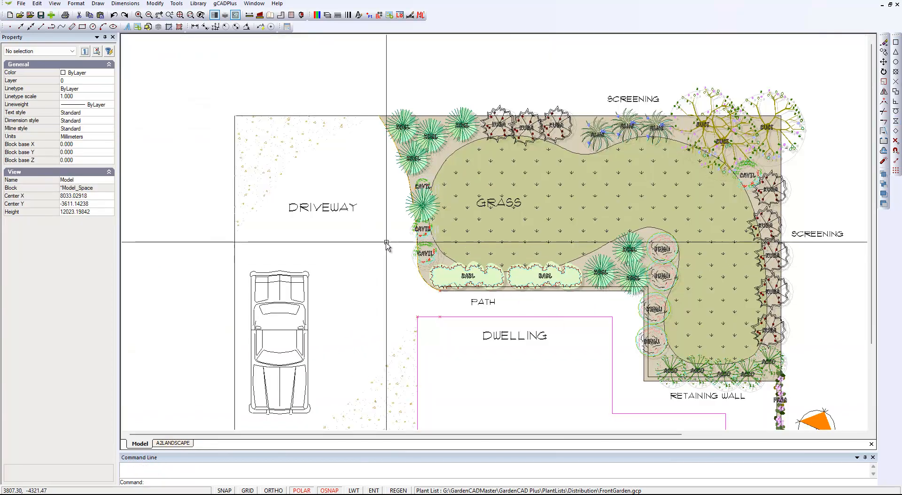
Inspect a grass tree and a native hibiscus, and copy the grass tree in the upper planting bed to the clipboard.
left_click(420, 206)
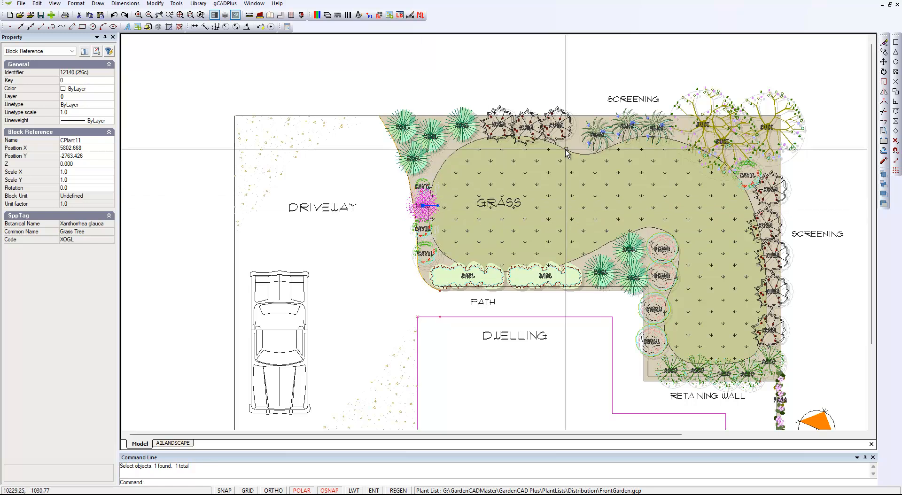
left_click(607, 135)
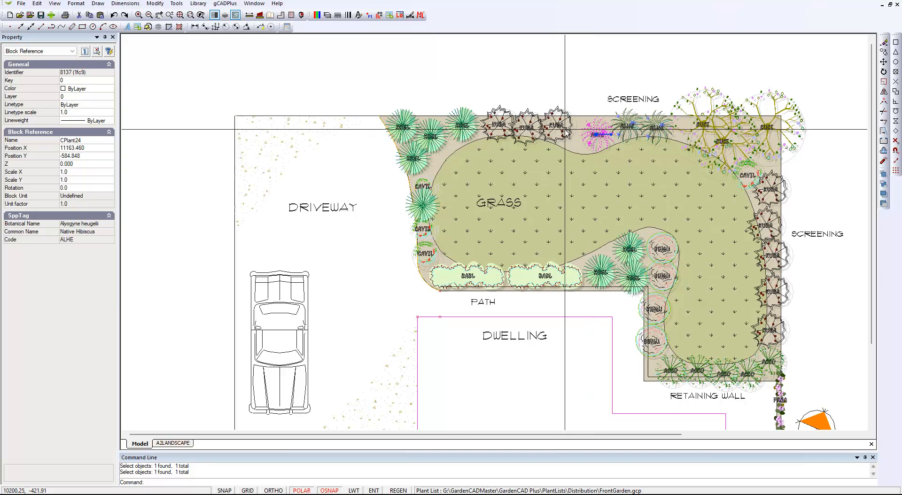
key("Escape")
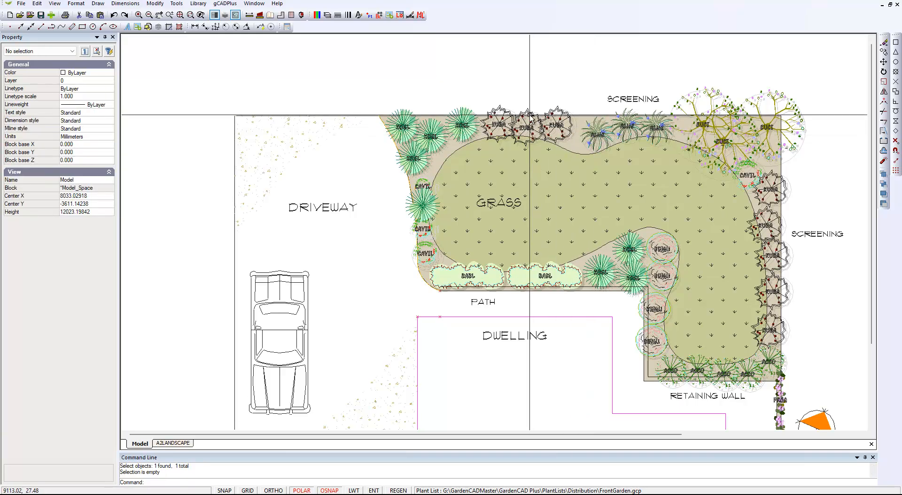
left_click(463, 131)
right_click(464, 134)
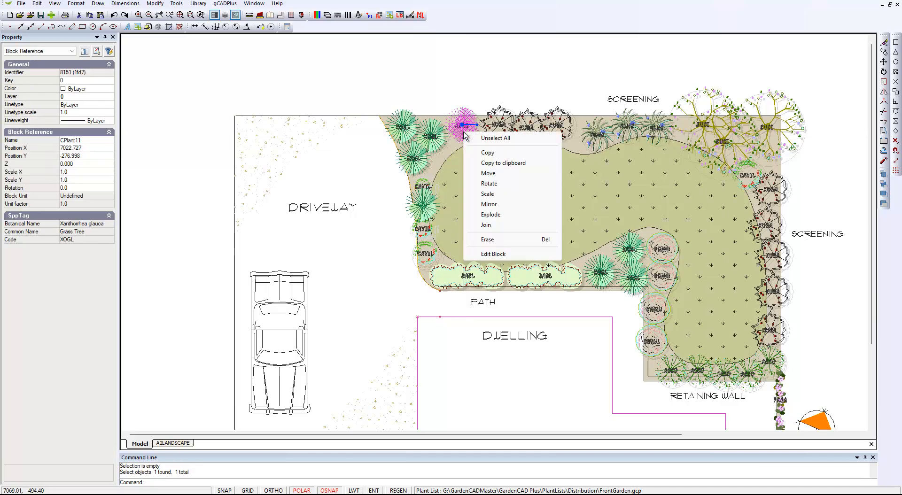
left_click(500, 162)
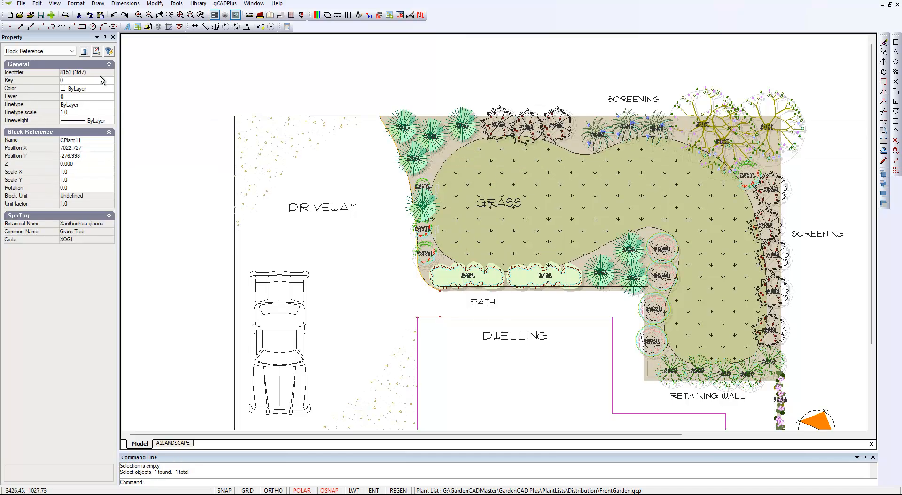
Create a new blank drawing without a template and paste the copied grass tree symbol into it.
left_click(10, 15)
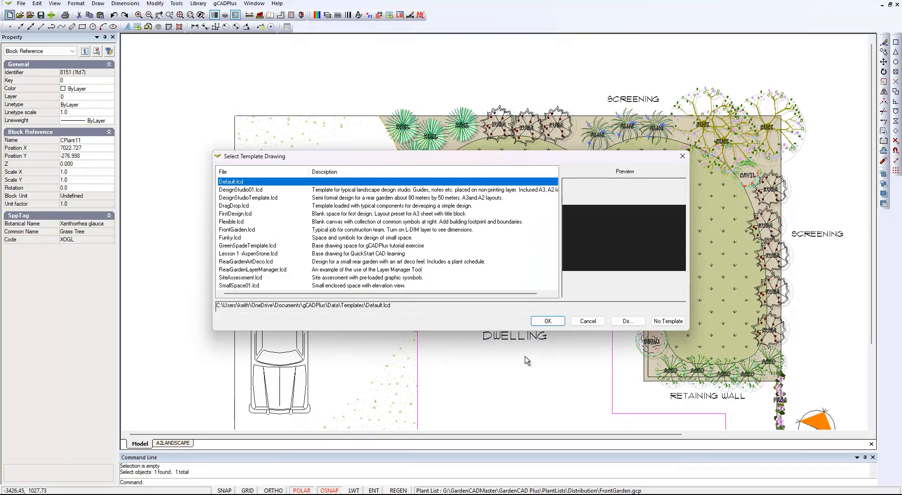
left_click(667, 321)
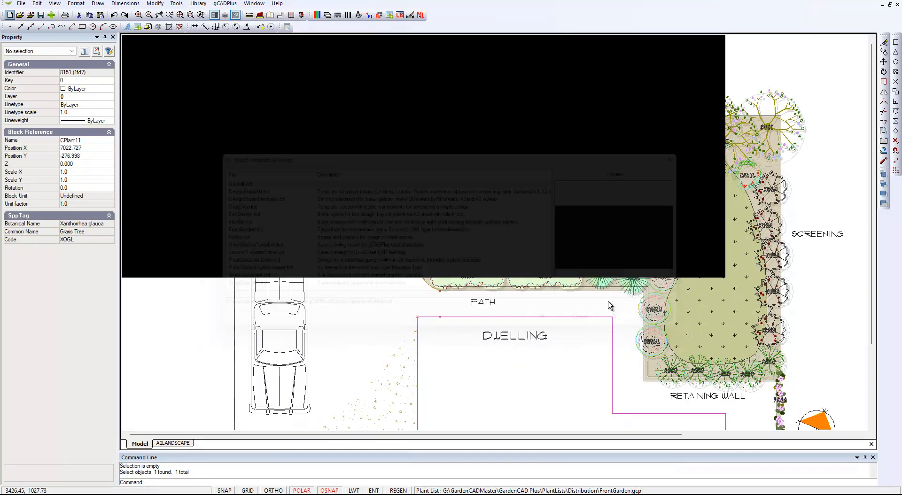
right_click(320, 132)
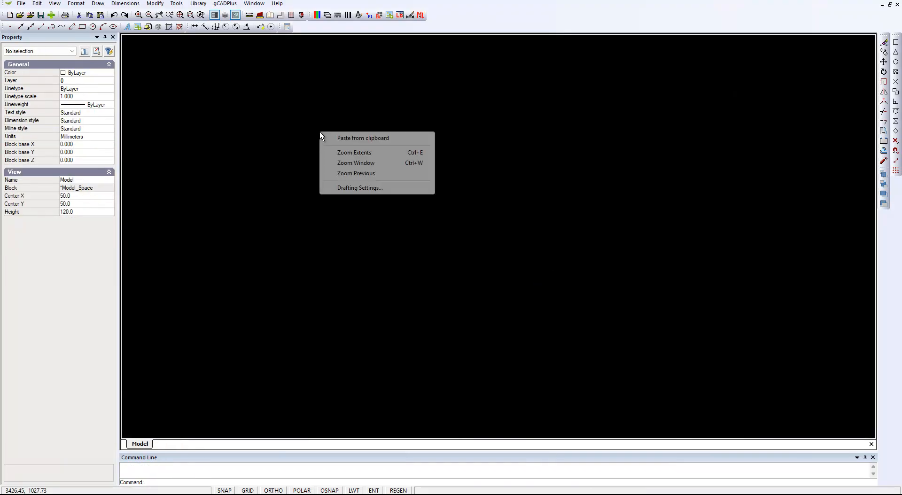
left_click(365, 138)
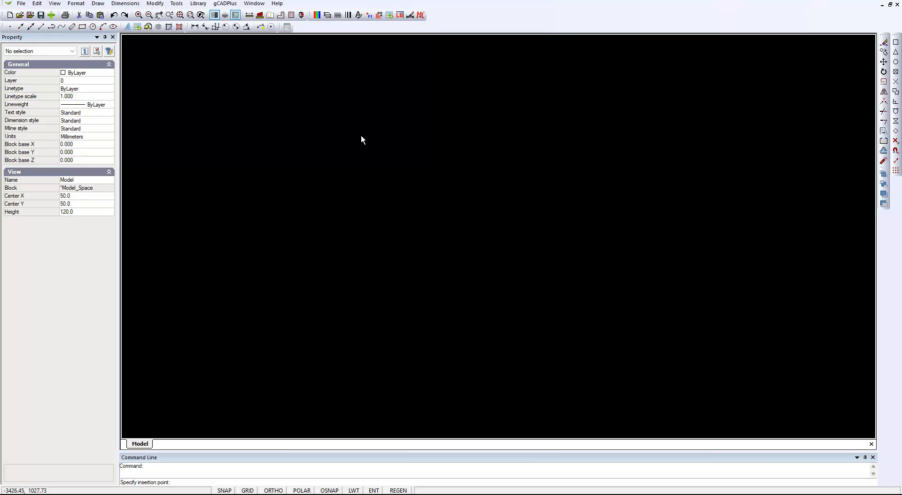
left_click(466, 251)
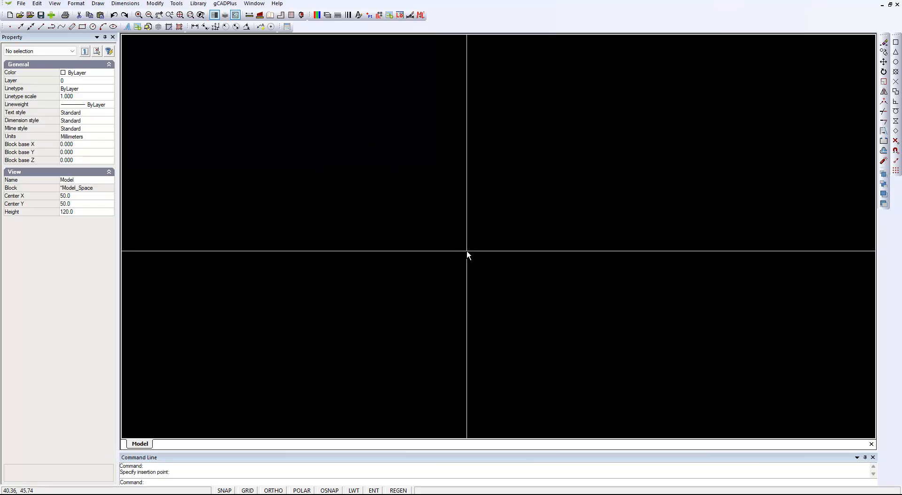
Fit the pasted grass tree in view, regenerate the display, and examine the small stray mark below its foliage.
right_click(467, 252)
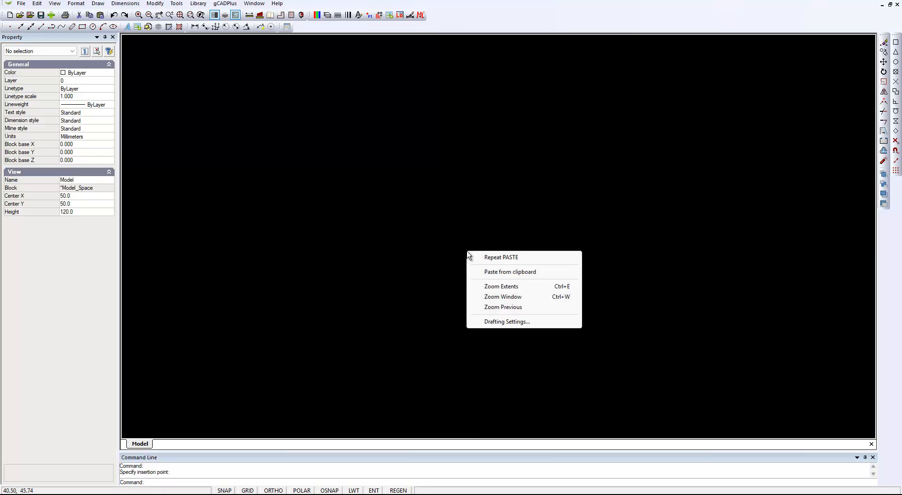
left_click(514, 287)
scroll(506, 290, "down", 3)
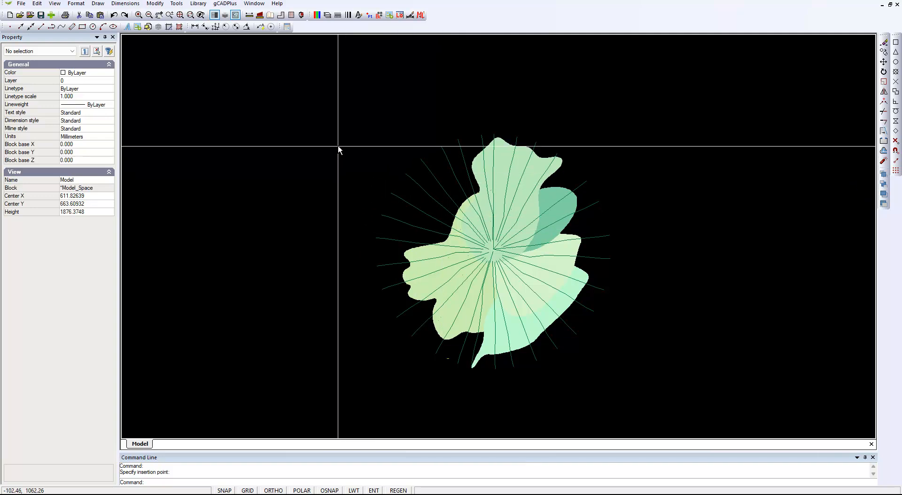
scroll(446, 368, "up", 5)
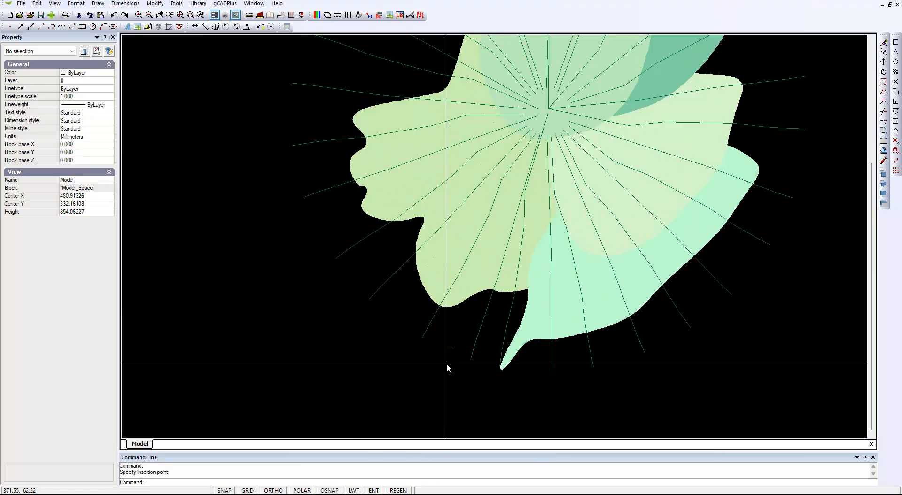
right_click(339, 329)
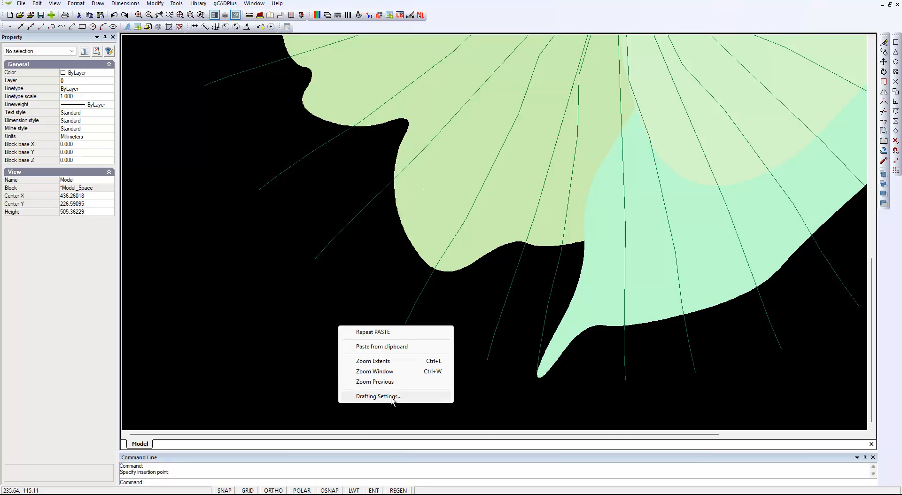
left_click(276, 374)
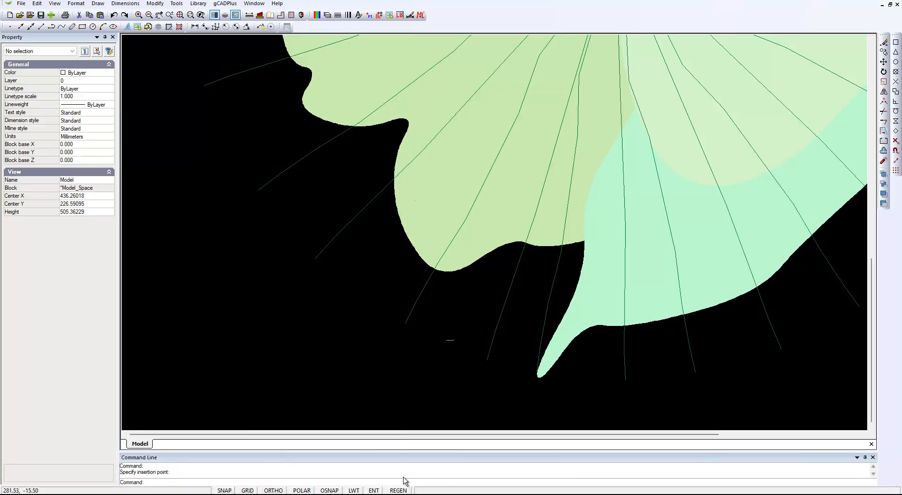
left_click(398, 490)
scroll(373, 318, "down", 5)
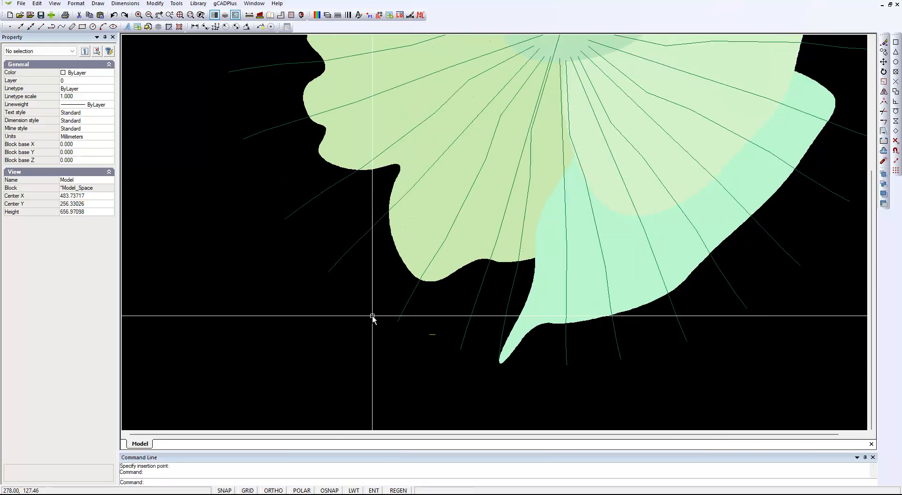
scroll(512, 375, "down", 2)
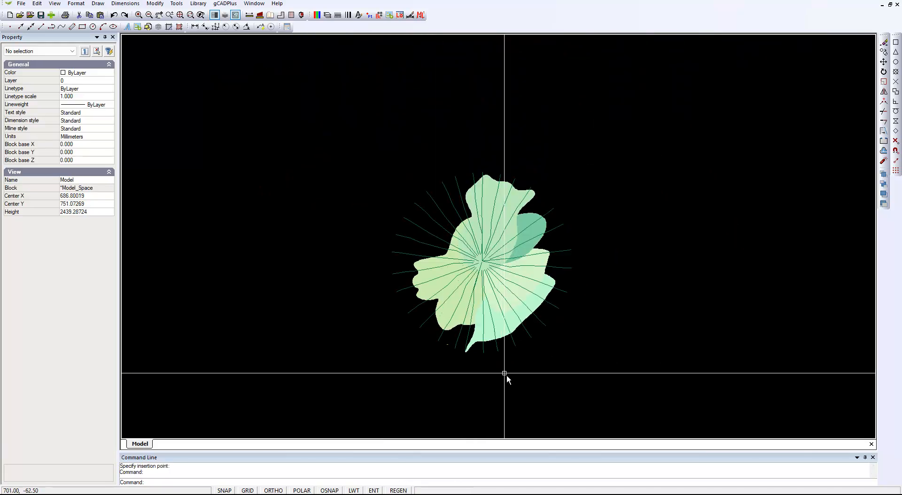
Explode the pasted grass tree block into its individual objects.
left_click(648, 394)
left_click(431, 242)
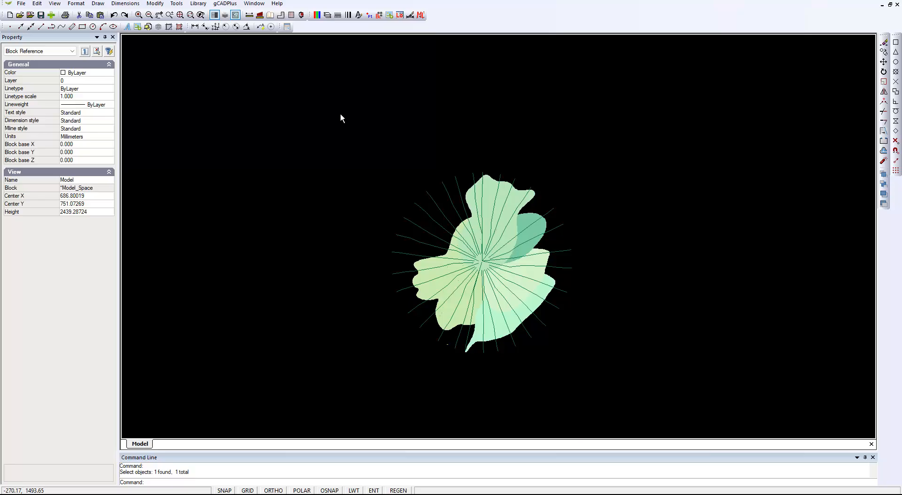
right_click(469, 269)
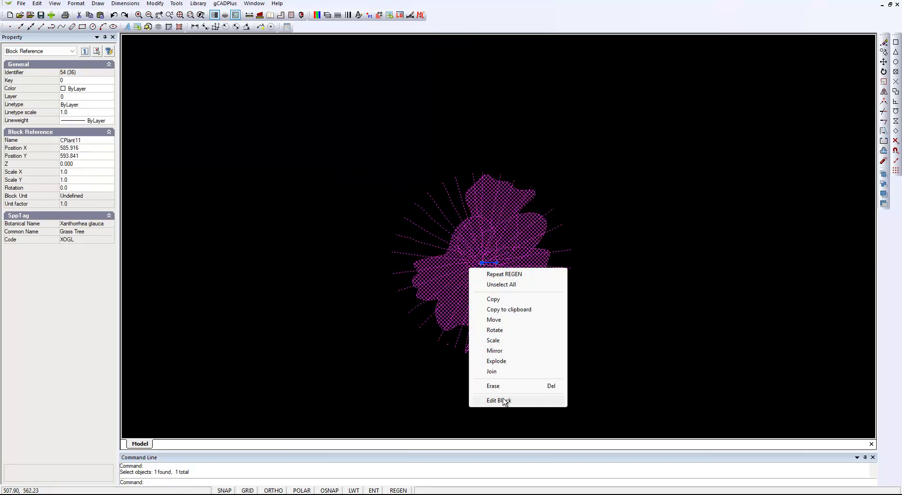
left_click(506, 361)
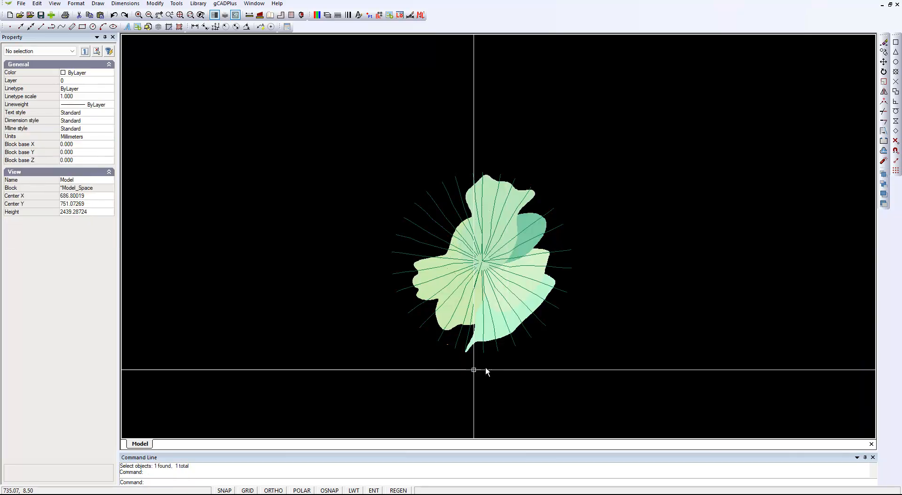
Inspect the properties of the tiny horizontal line below the exploded grass tree, and deselect it.
scroll(423, 358, "up", 6)
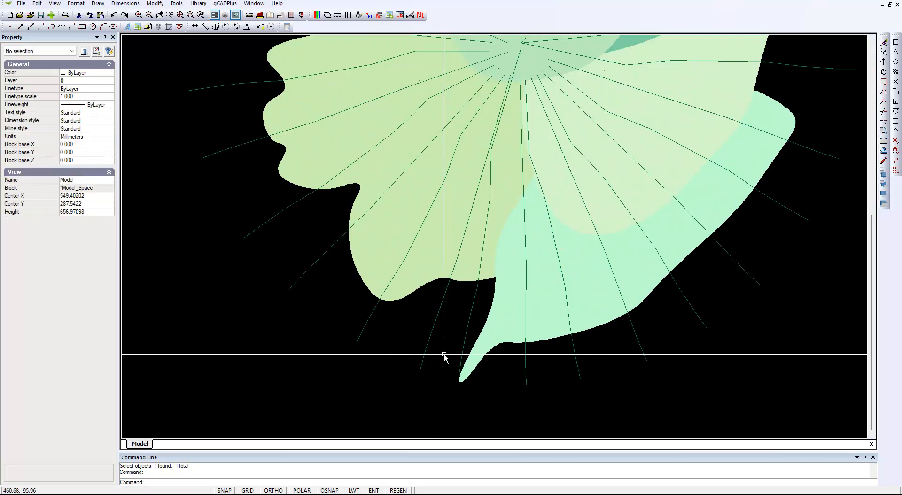
left_click(393, 356)
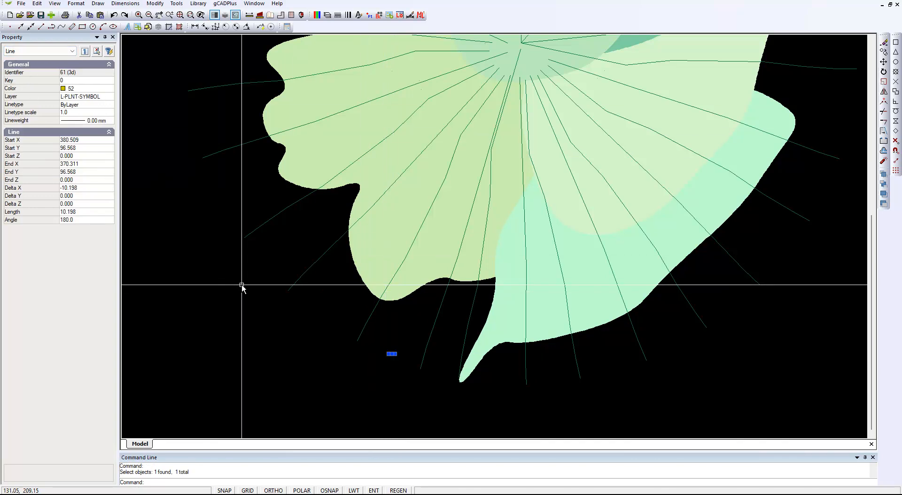
key("Escape")
scroll(505, 305, "down", 5)
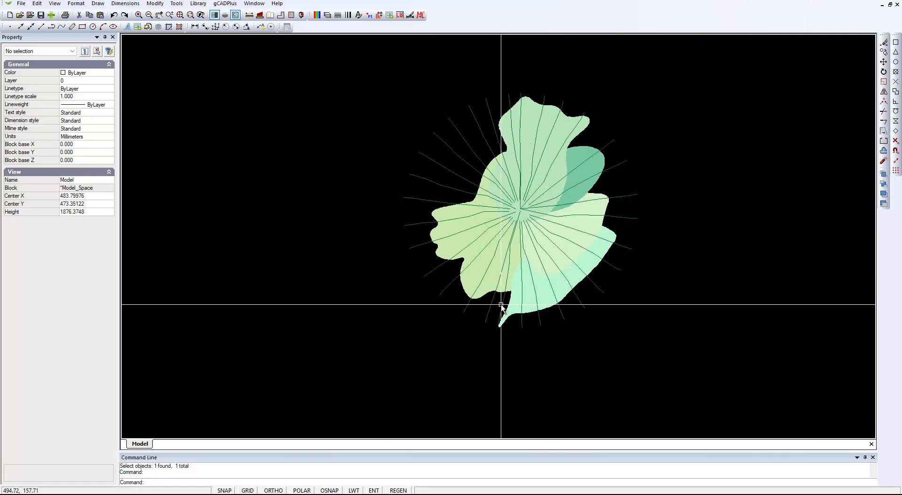
scroll(501, 306, "down", 1)
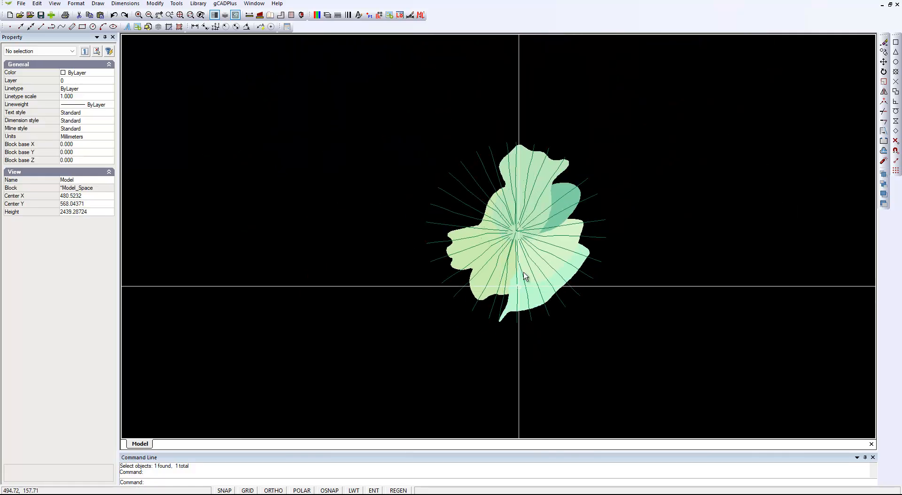
Delete the CPlant11 block definition together with all unused blocks, and close the block list.
left_click(379, 15)
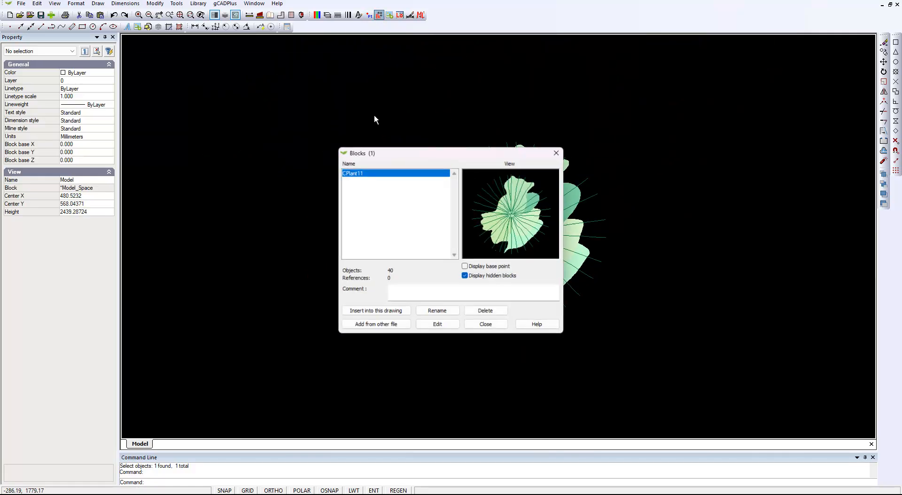
left_click(496, 312)
left_click(402, 248)
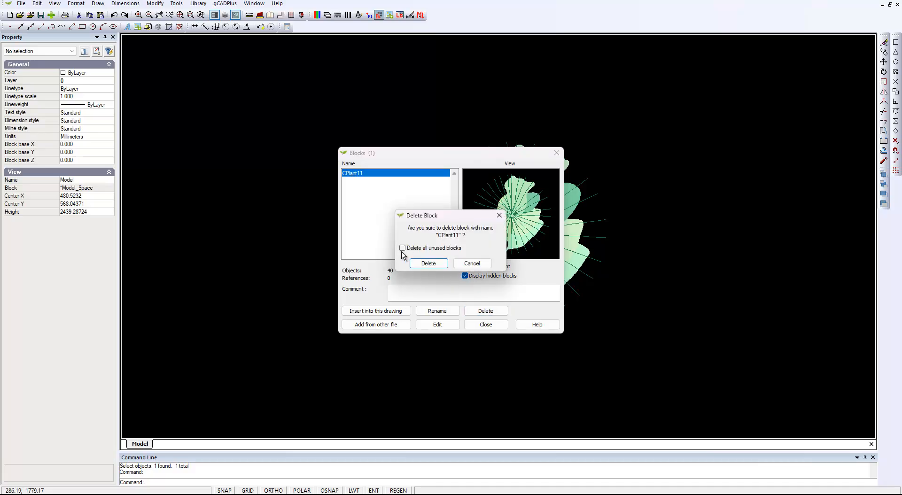
left_click(428, 263)
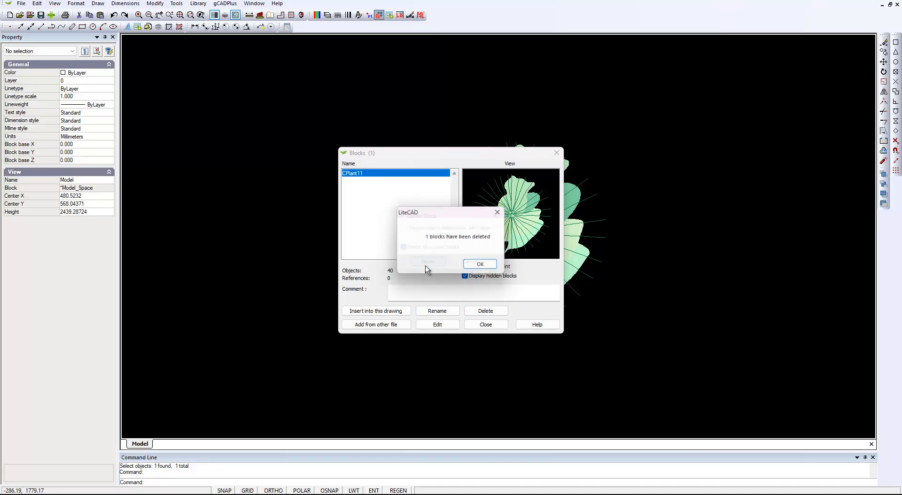
left_click(479, 264)
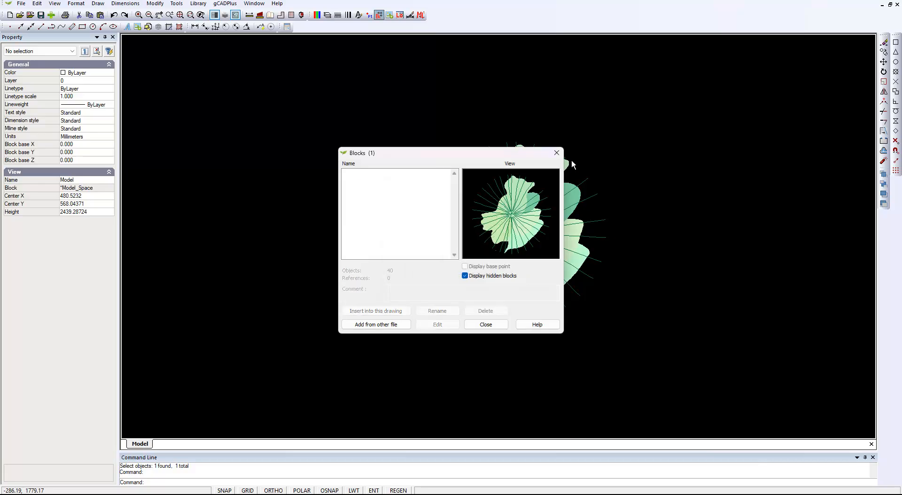
left_click(558, 154)
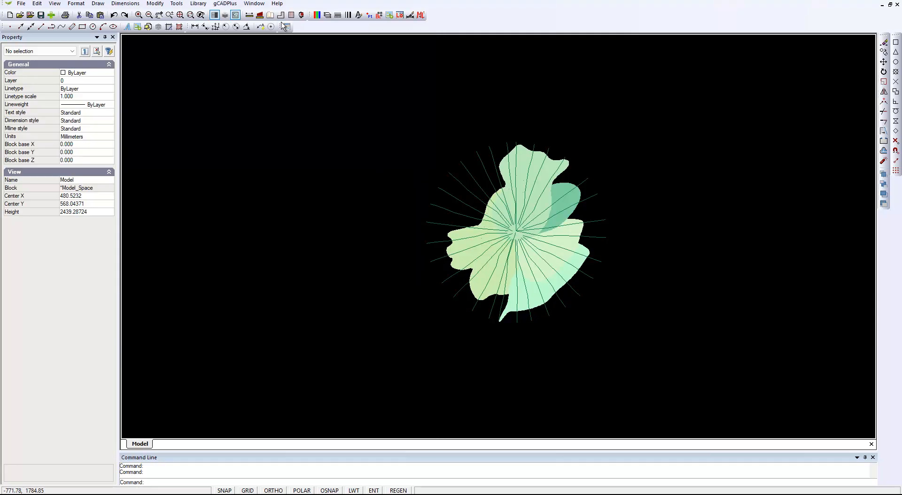
Switch to the open Recovered4.lcd drawing and import the WhyBig DXF file using gCADPlus DXF In.
left_click(257, 5)
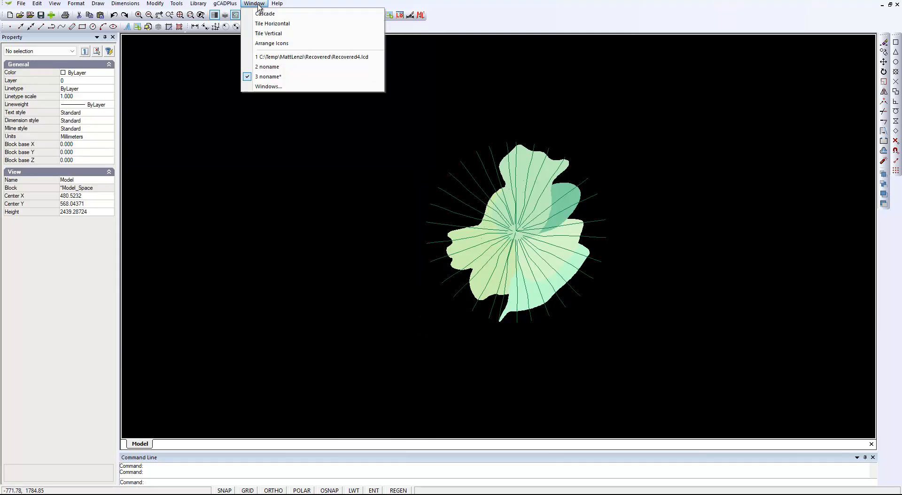
left_click(308, 56)
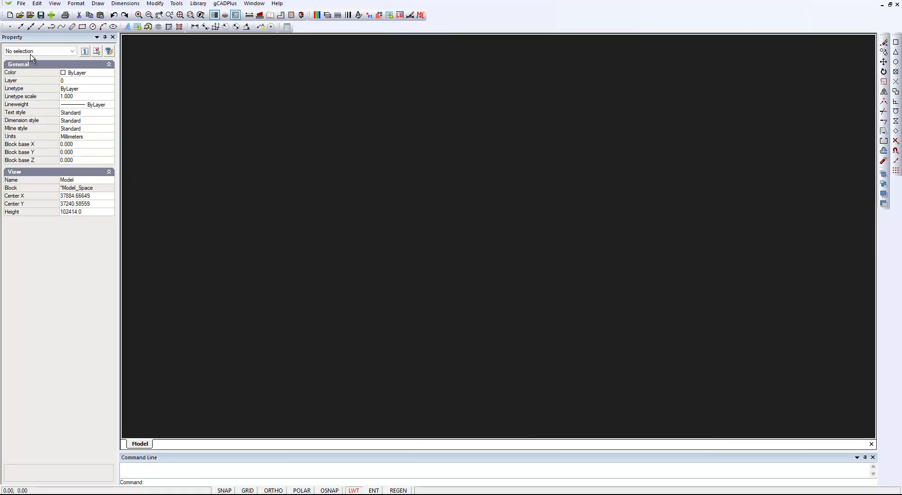
left_click(22, 4)
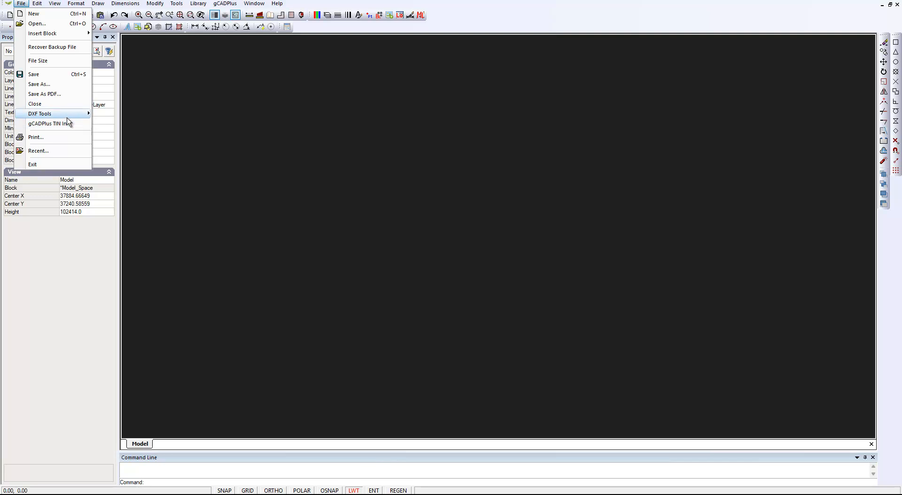
mouse_move(74, 115)
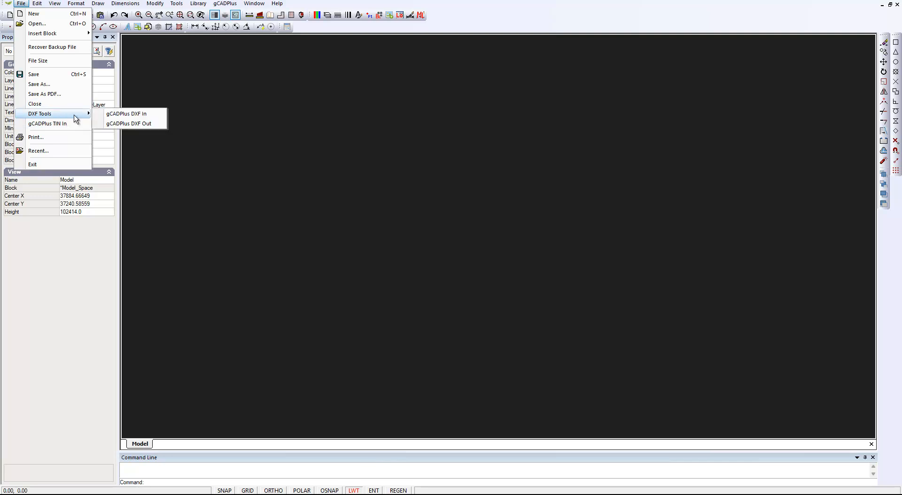
left_click(142, 115)
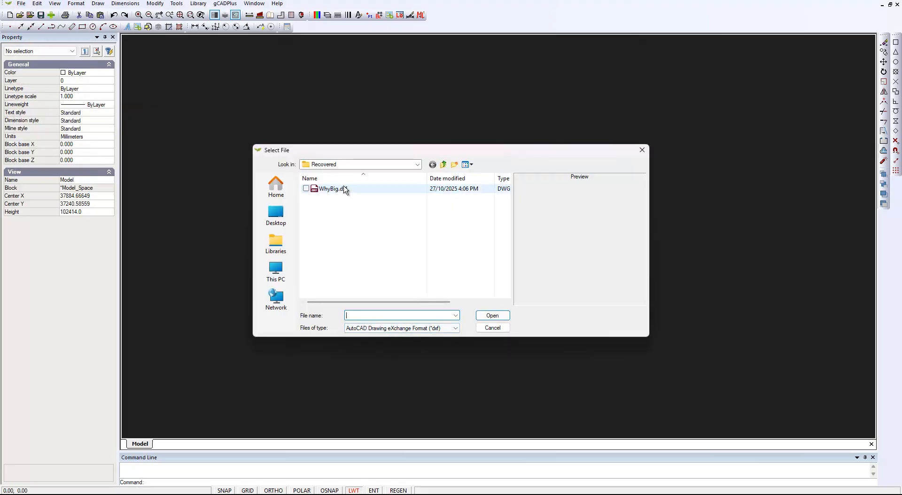
left_click(329, 189)
left_click(496, 320)
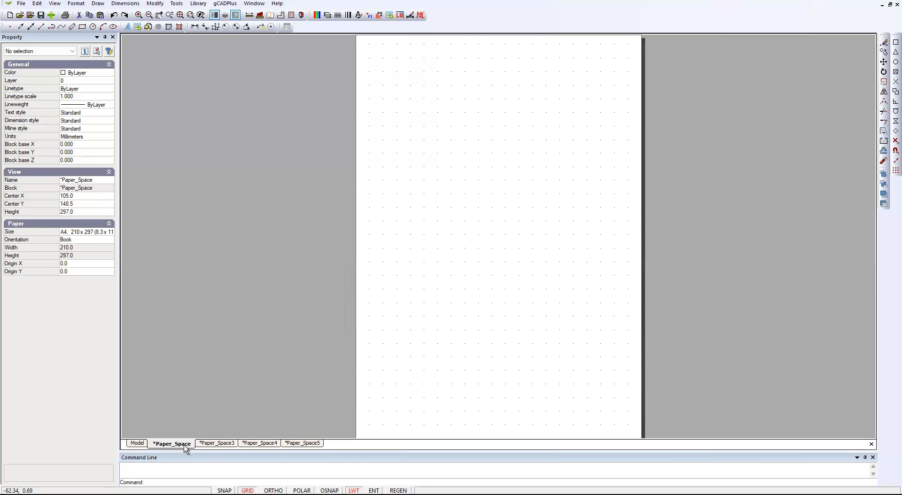
Delete the four layouts *Paper_Space5, *Paper_Space4, *Paper_Space3 and *Paper_Space, keeping only the model.
left_click(309, 444)
right_click(310, 446)
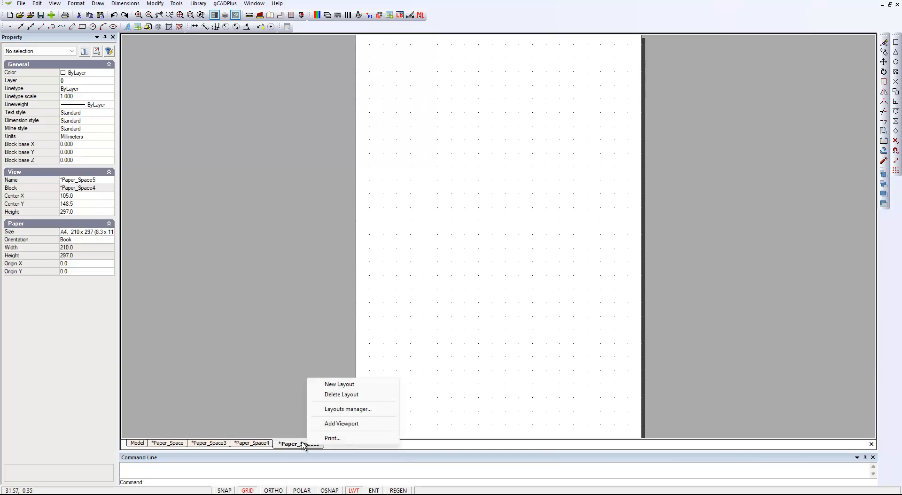
left_click(346, 395)
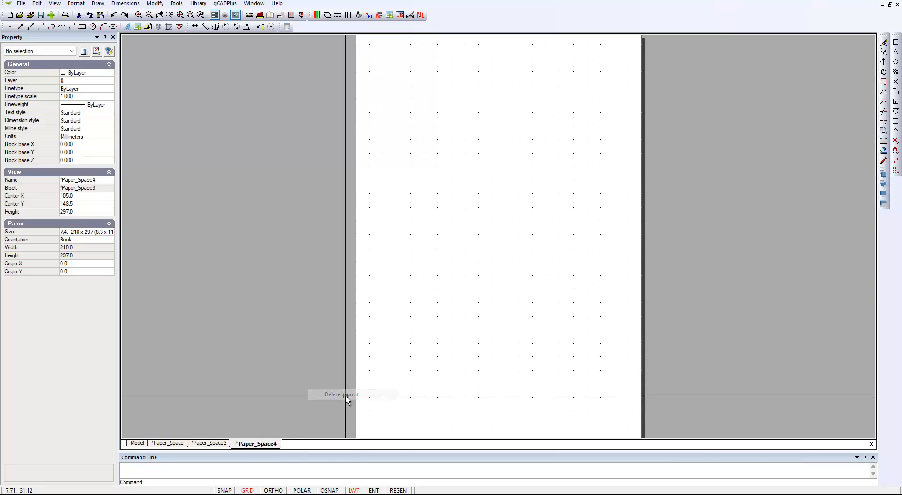
right_click(269, 446)
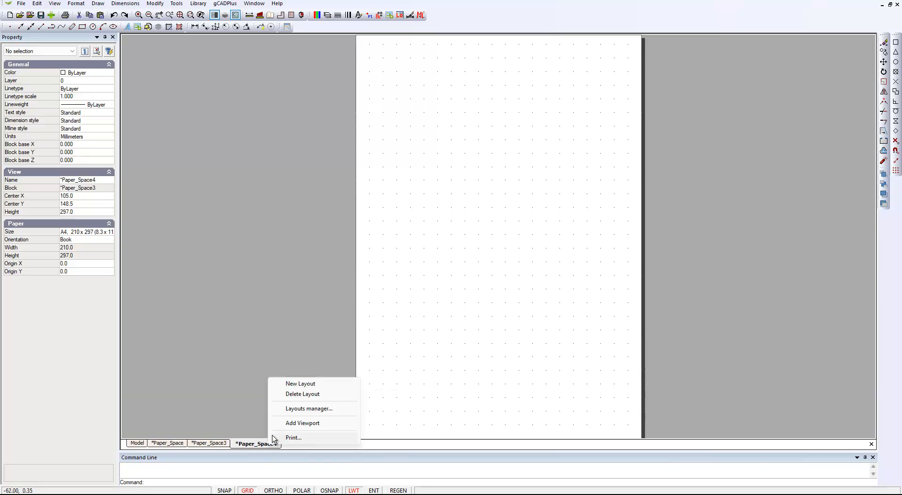
left_click(310, 396)
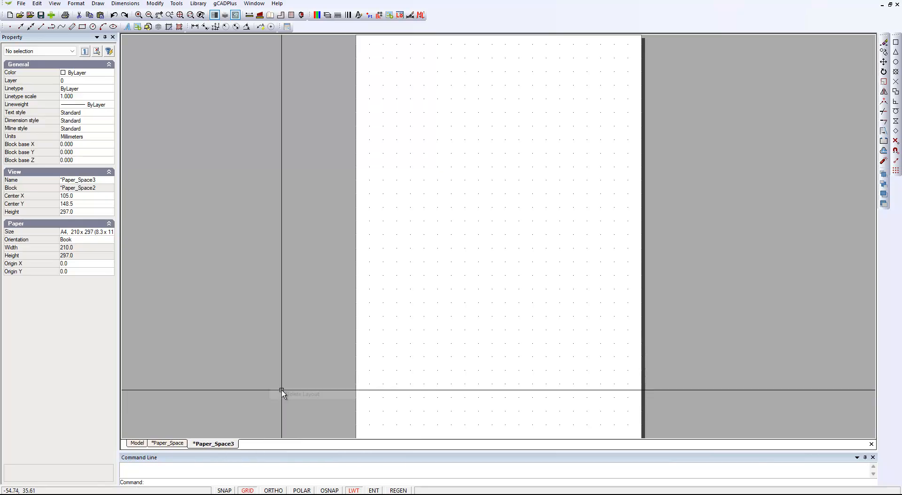
right_click(234, 444)
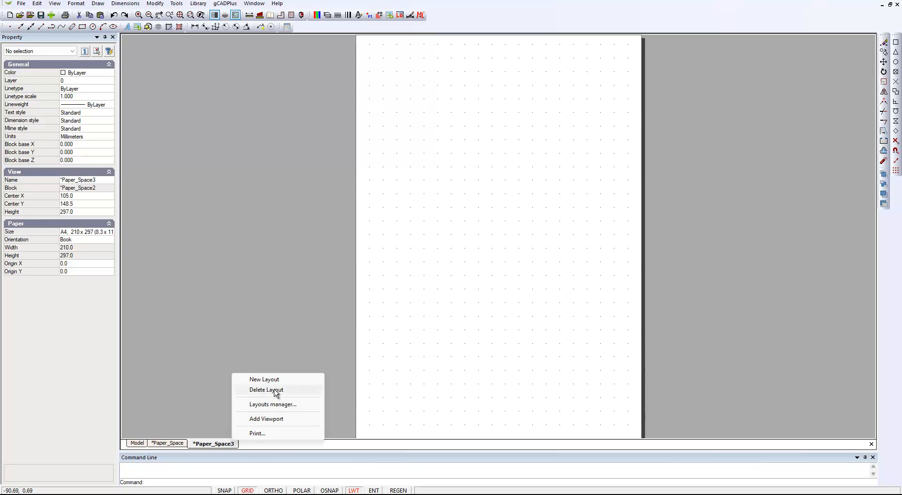
left_click(280, 389)
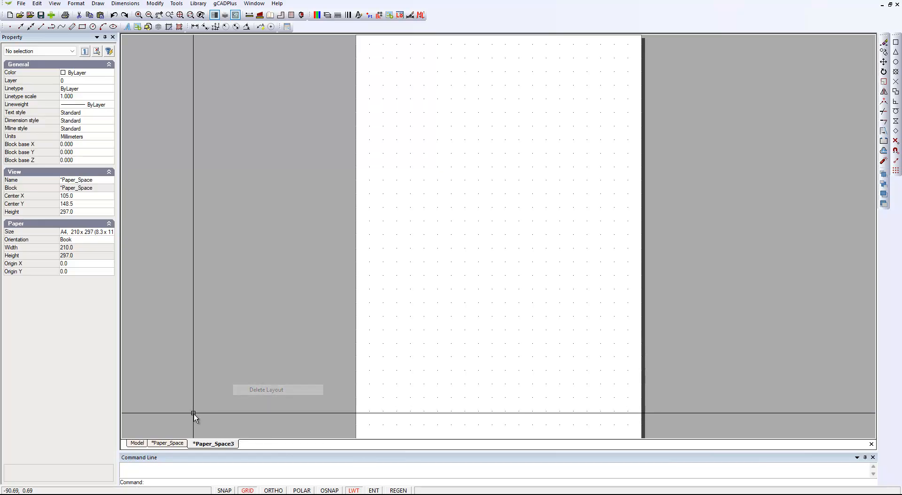
right_click(186, 445)
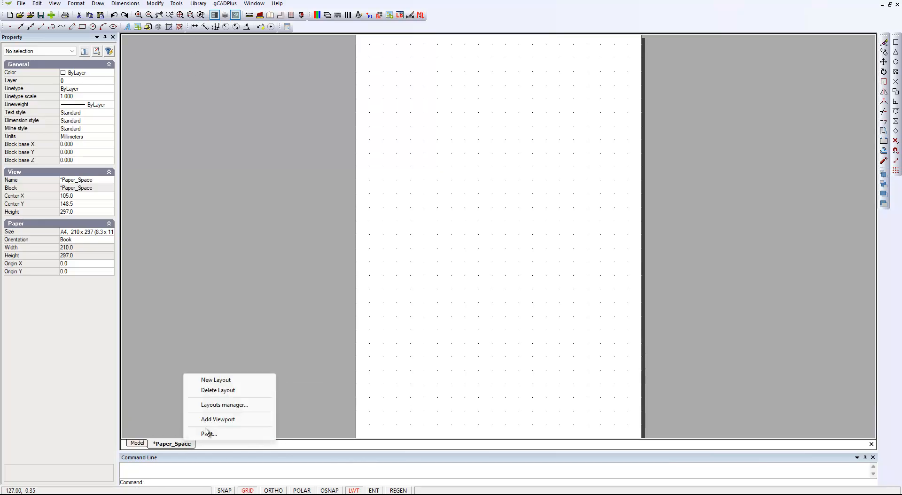
left_click(232, 391)
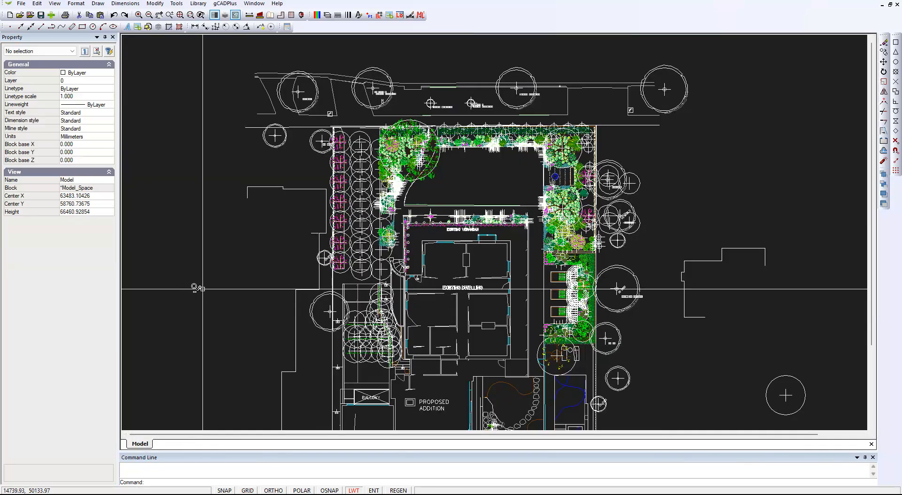
Examine the plant schedule tables and their symbols east of the garden plan.
scroll(483, 323, "down", 2)
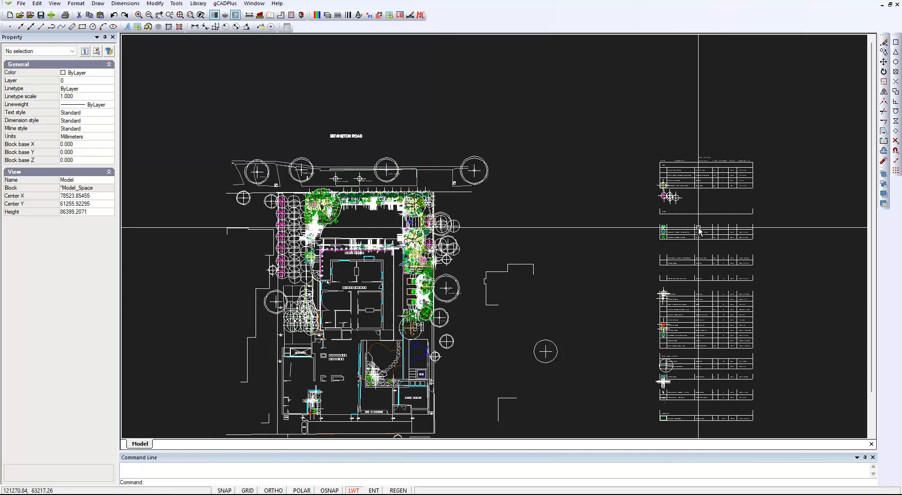
scroll(700, 230, "up", 3)
scroll(701, 233, "up", 3)
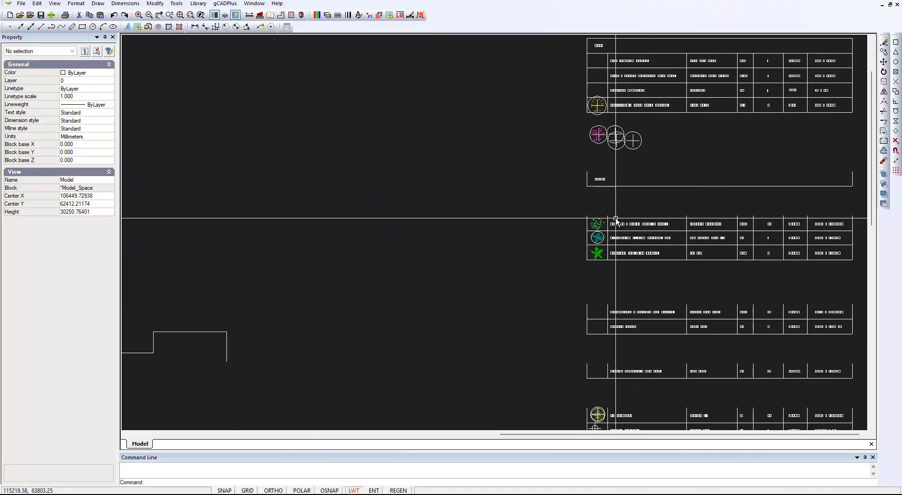
Look over the whole garden plan together with the plant schedule tables beside it.
scroll(392, 306, "down", 2)
scroll(392, 306, "down", 4)
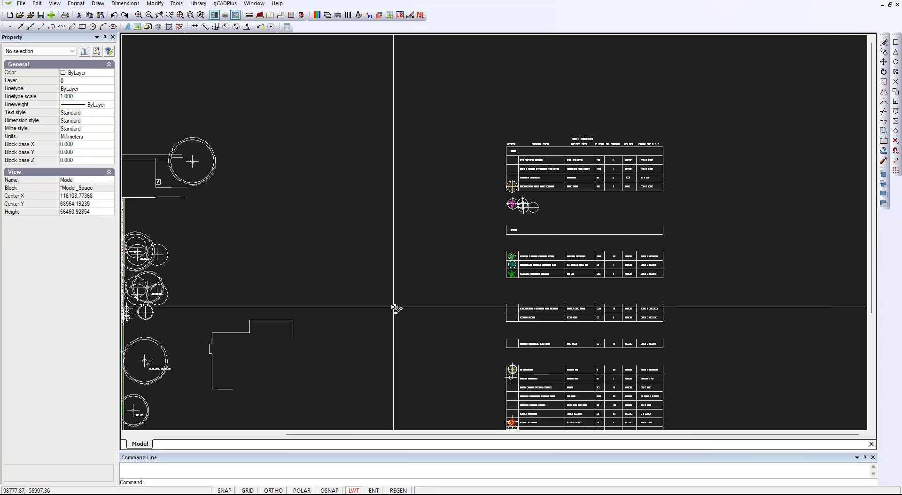
scroll(300, 290, "down", 2)
middle_click_drag(239, 254, 487, 243)
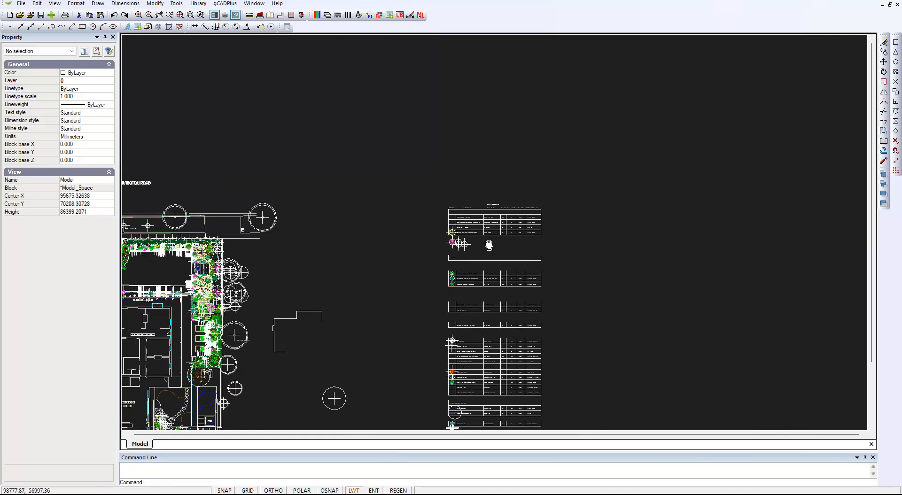
middle_click_drag(367, 266, 418, 251)
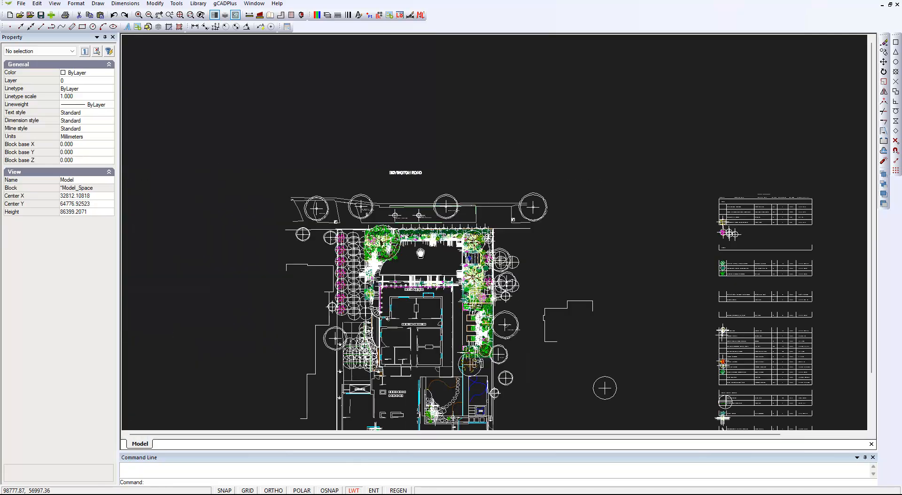
middle_click_drag(280, 304, 434, 283)
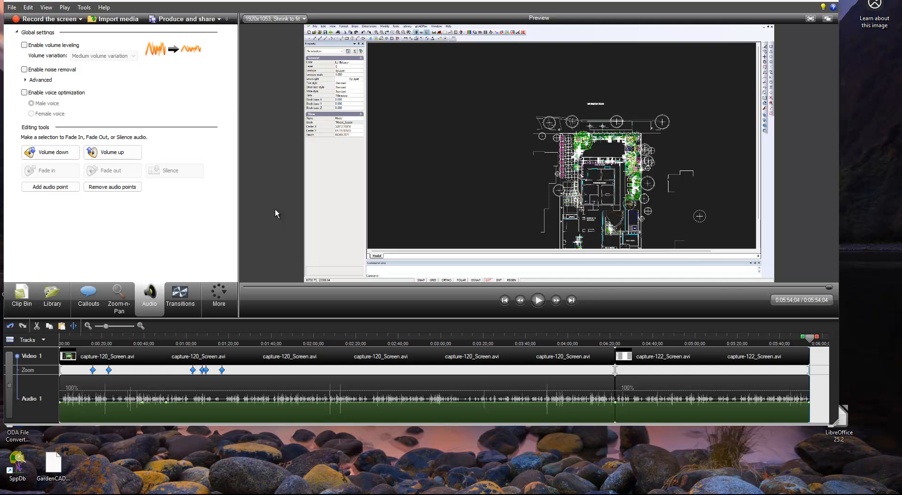
Switch to ODA File Converter and set the input files filter to *.DXF.
mouse_move(390, 407)
mouse_move(518, 493)
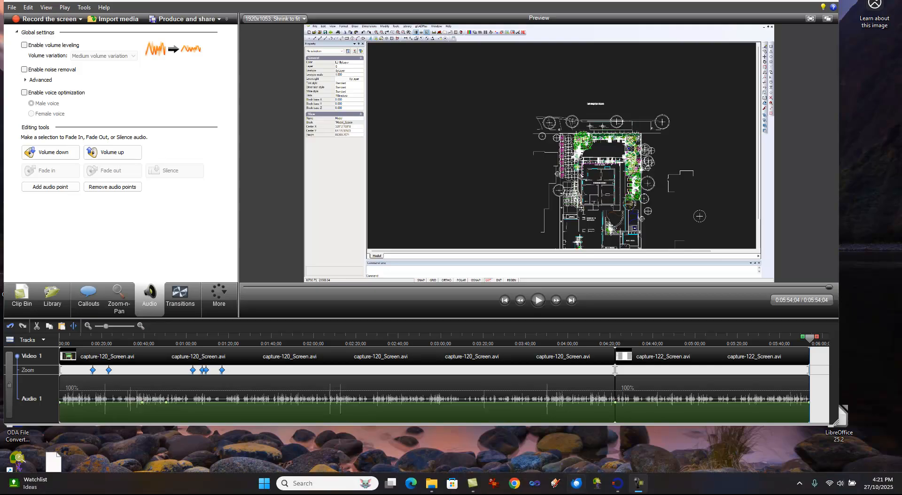
left_click(614, 491)
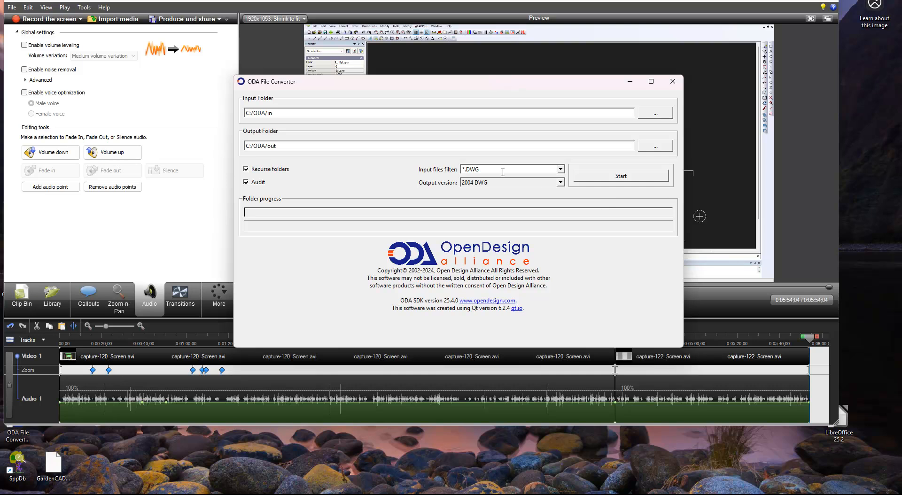
left_click(560, 170)
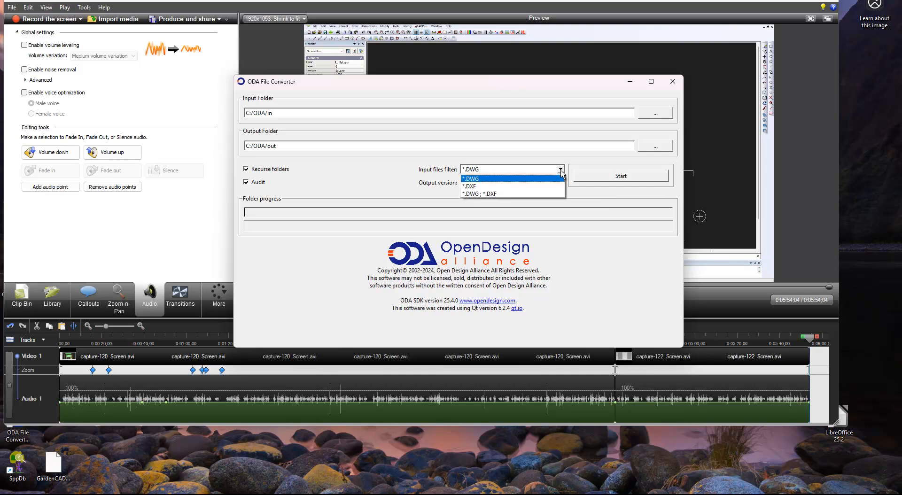
left_click(500, 186)
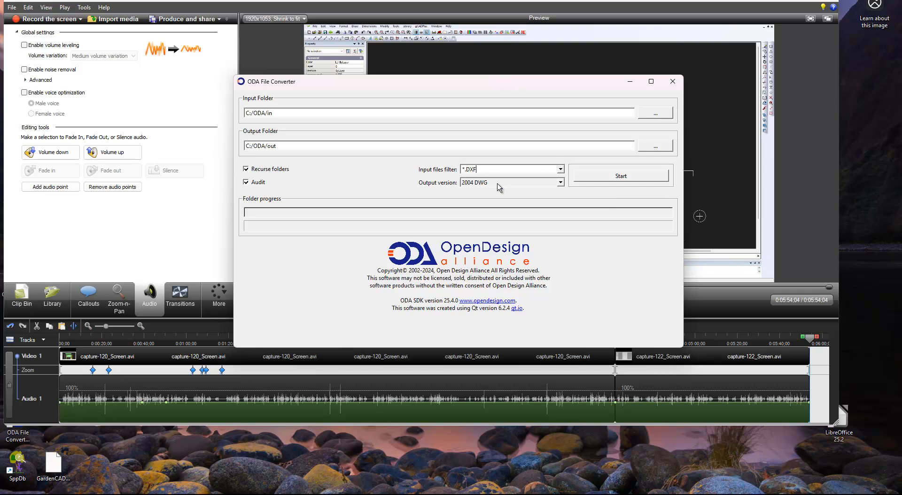
Convert the DXF files in C:/ODA/in to R14 ASCII DXF and close the converter.
left_click(560, 183)
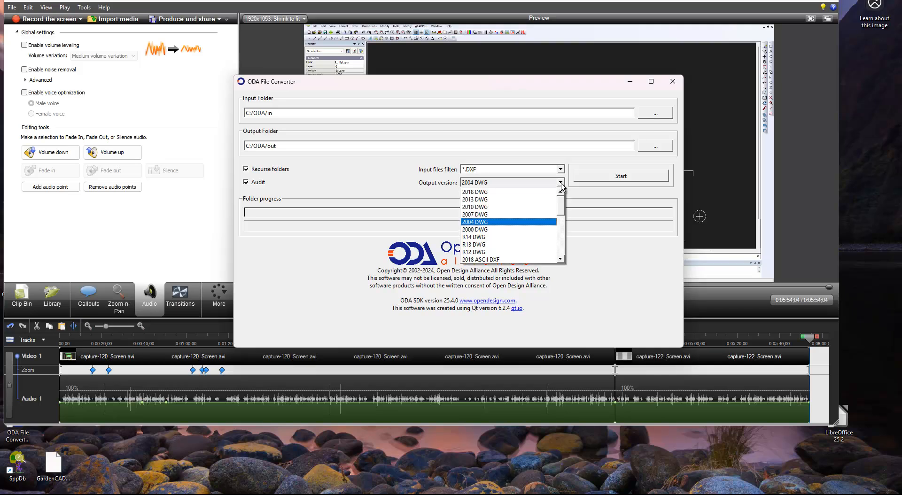
scroll(545, 201, "down", 1)
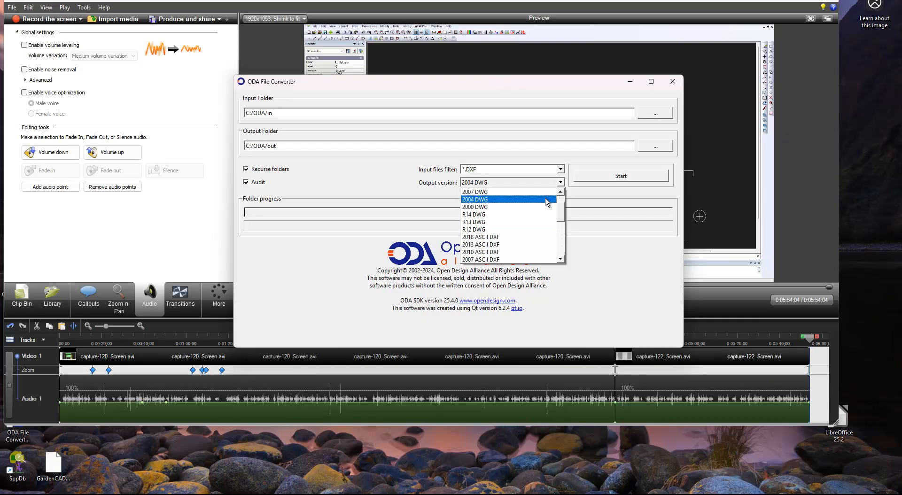
scroll(547, 202, "down", 1)
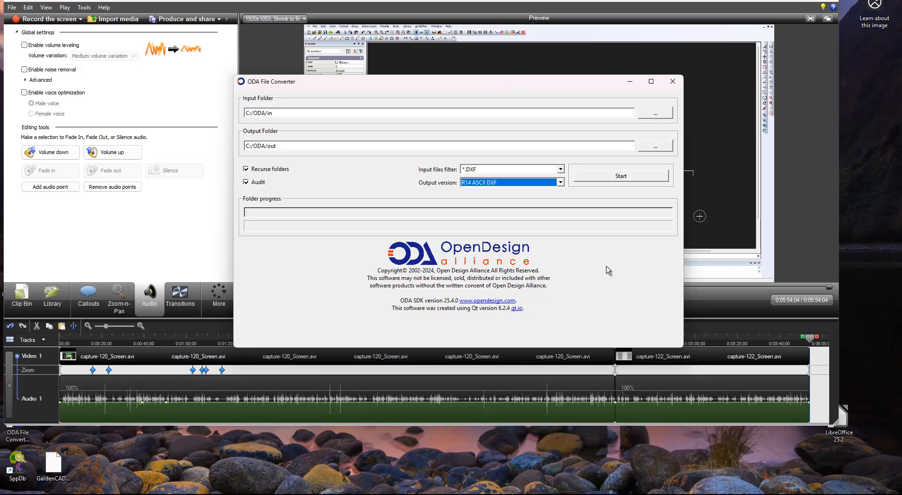
left_click(625, 181)
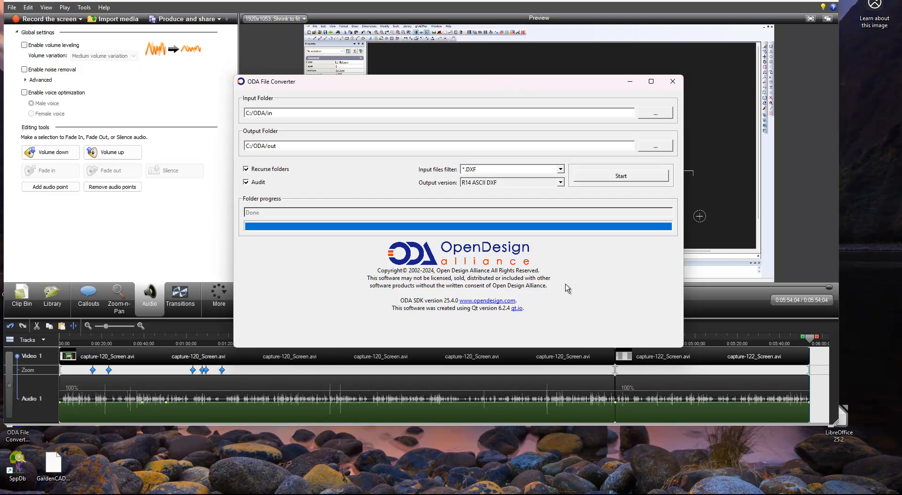
left_click(673, 83)
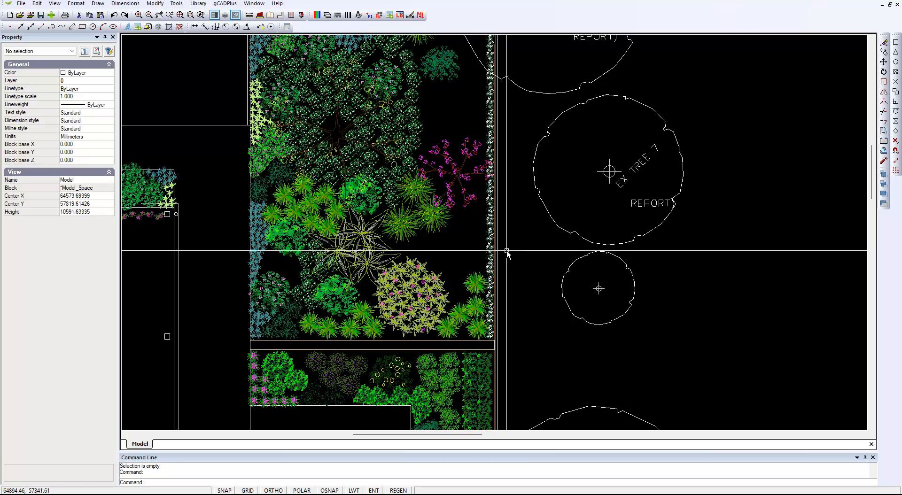
left_click(417, 306)
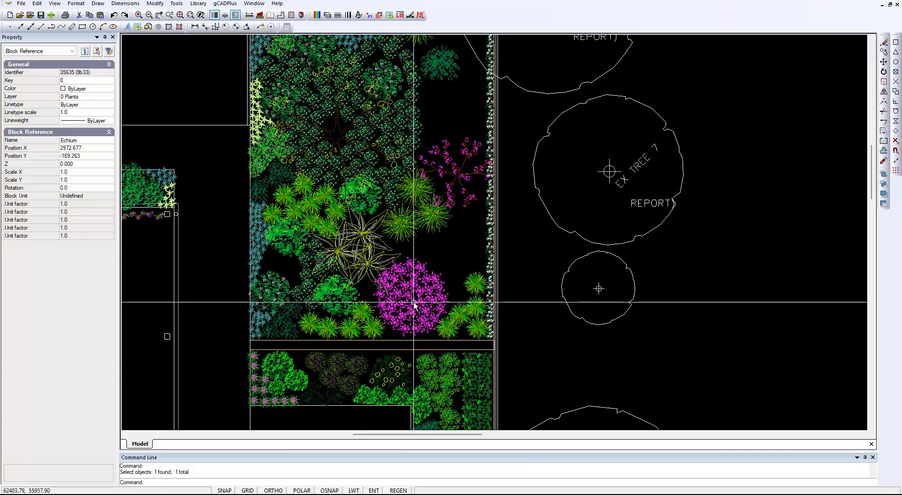
right_click(416, 305)
left_click(438, 334)
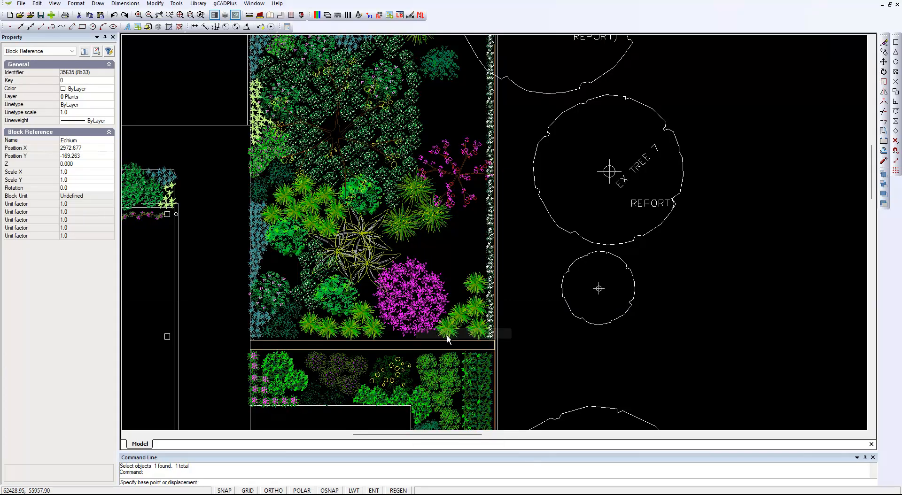
key("Escape")
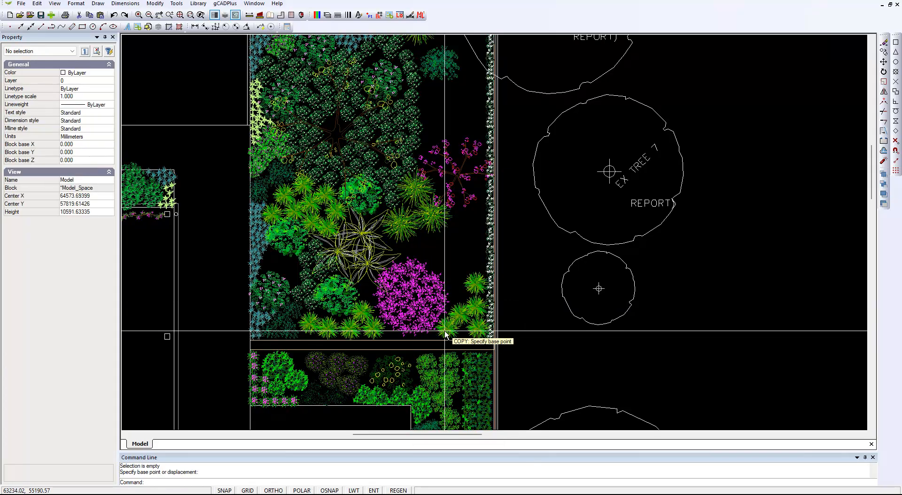
Copy the large round Echium plant block in the planting bed to the clipboard.
left_click(412, 306)
right_click(411, 307)
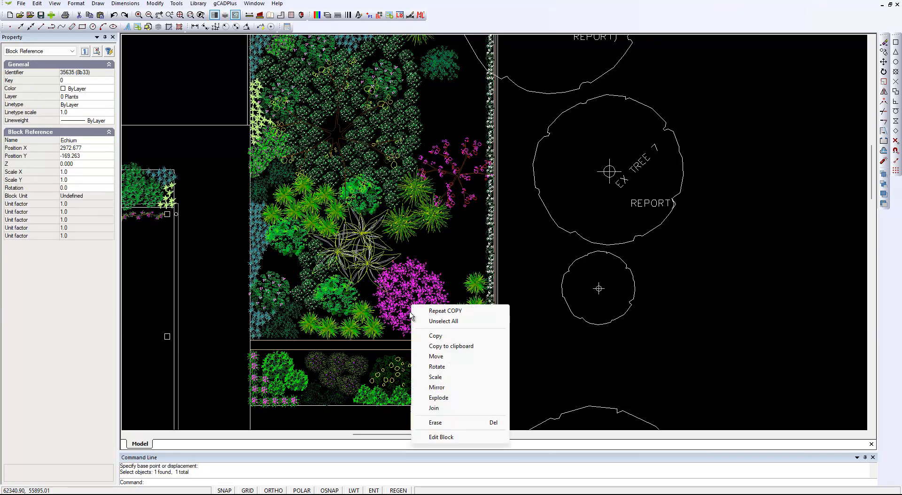
left_click(461, 345)
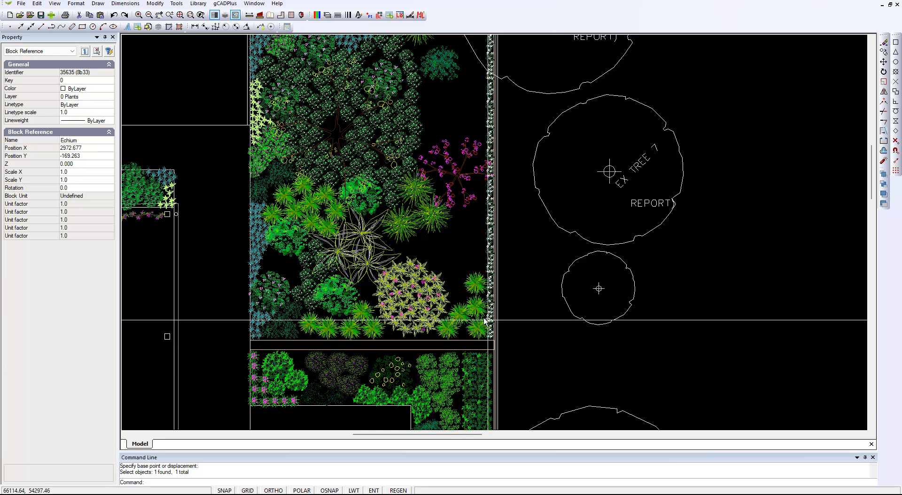
Create a new drawing without a template and paste the copied Echium block from the clipboard.
left_click(21, 7)
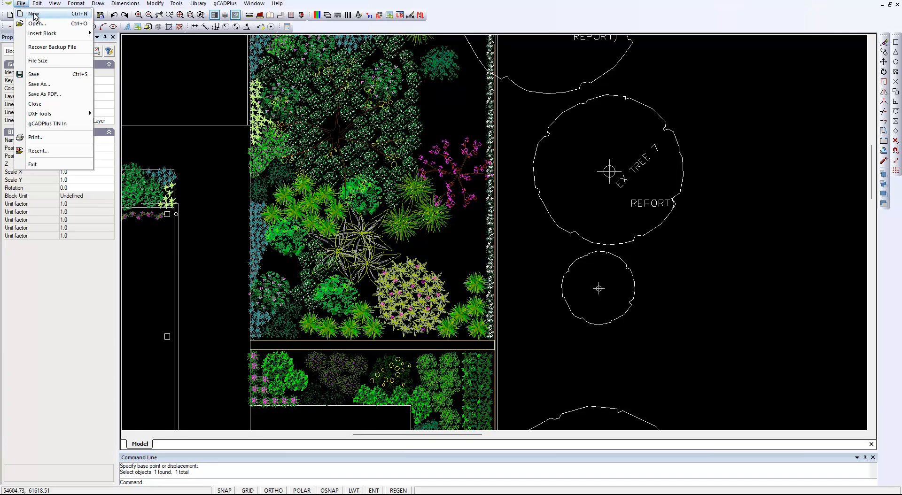
left_click(34, 15)
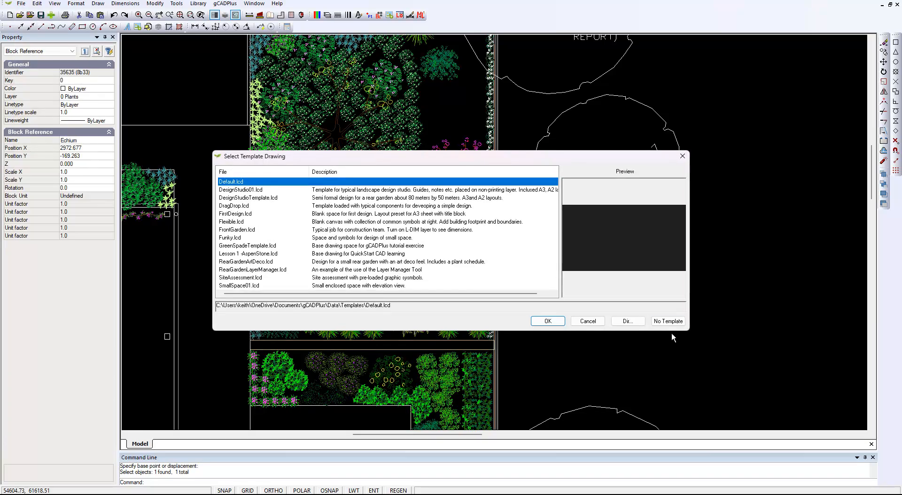
left_click(668, 323)
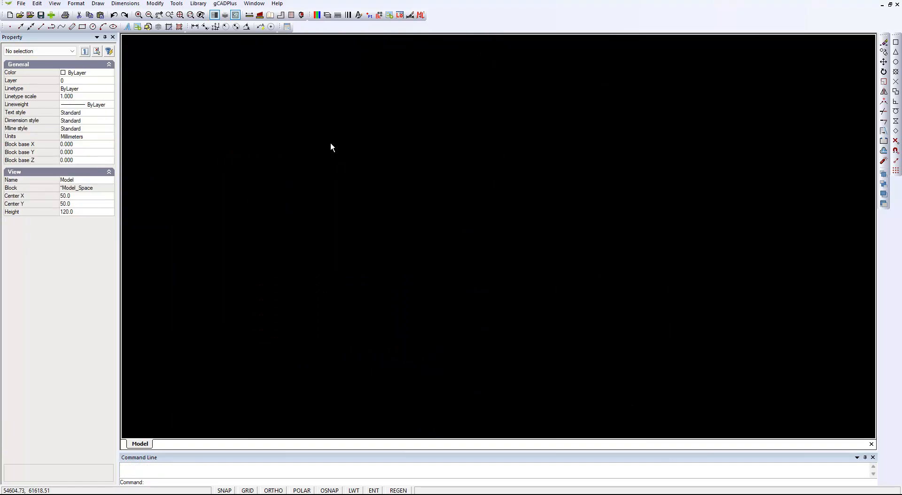
right_click(270, 186)
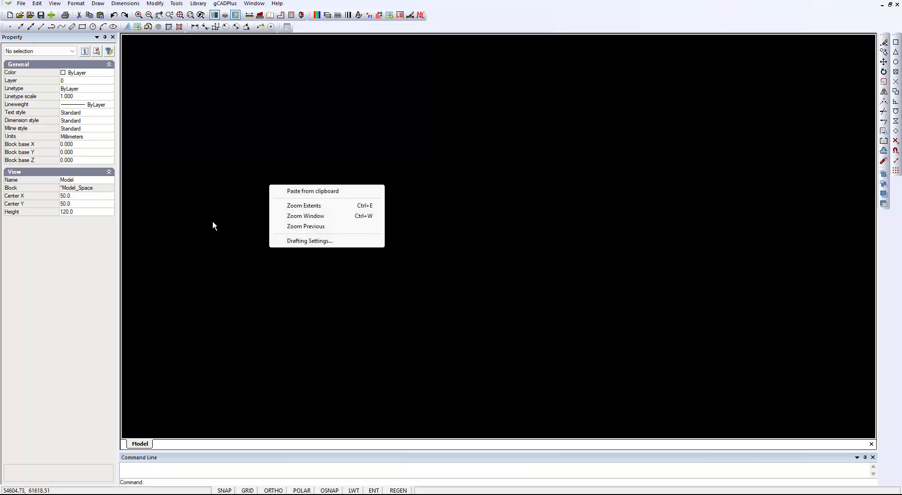
left_click(329, 194)
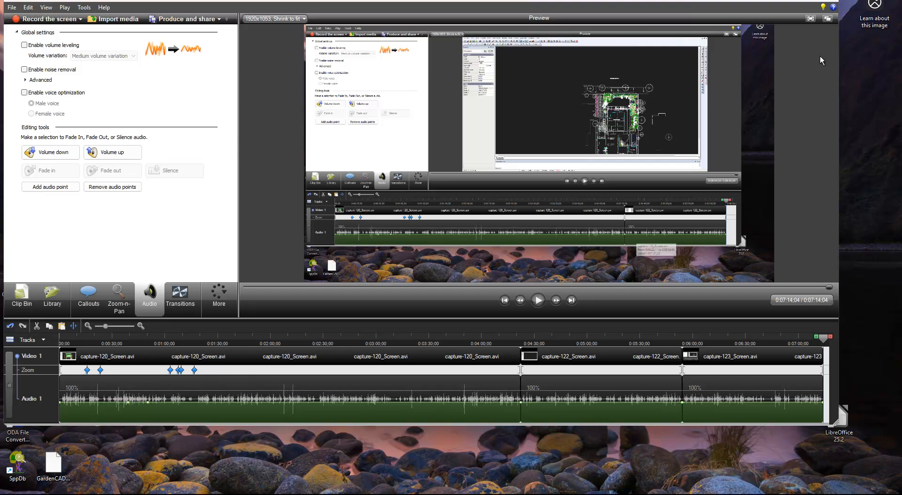
Minimize the Camtasia Studio window to show the desktop.
left_click(785, 0)
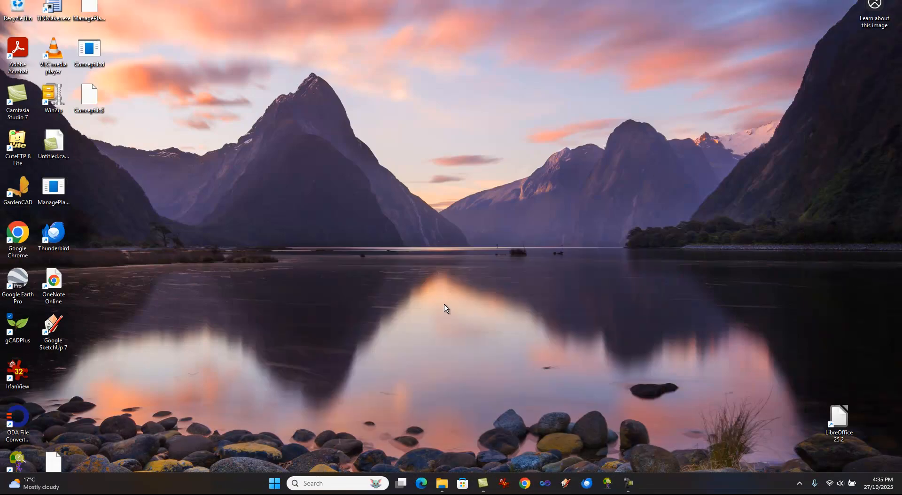